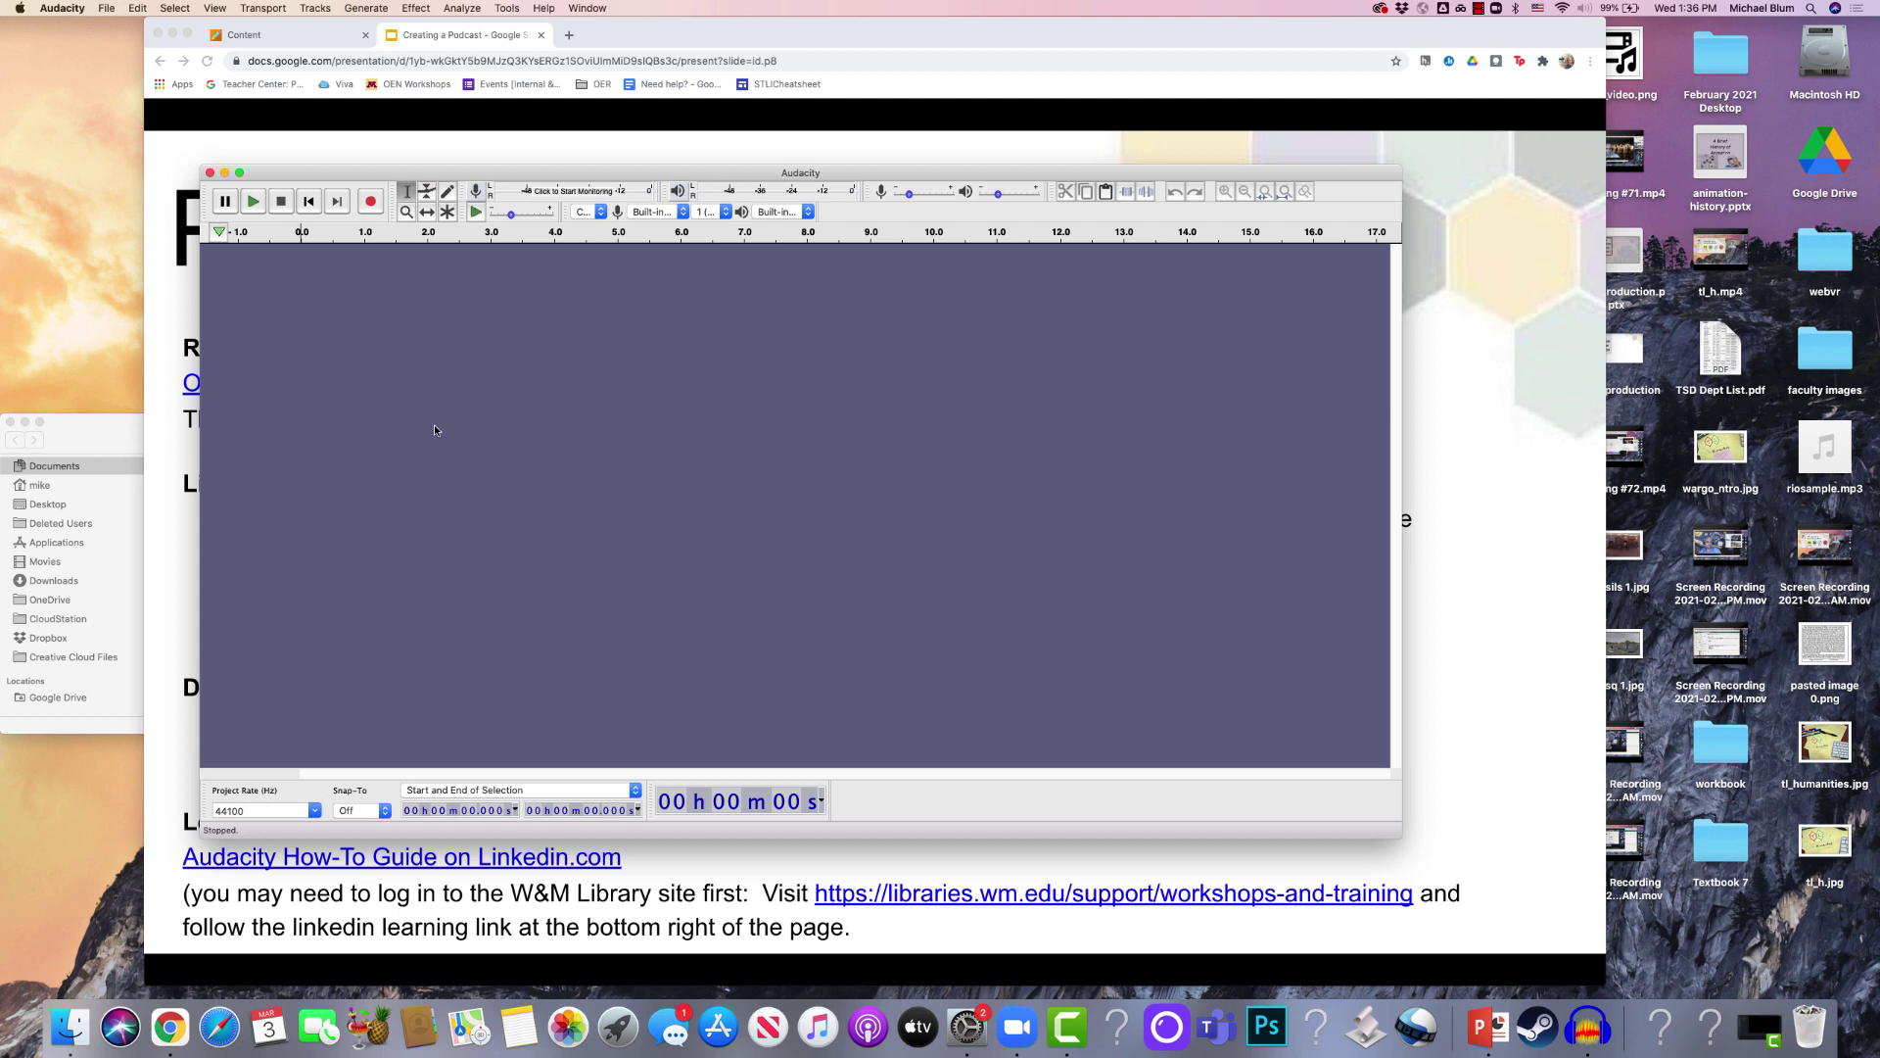
Record about 17.5 seconds of speech into a new mono track, then stop recording
left_click(373, 210)
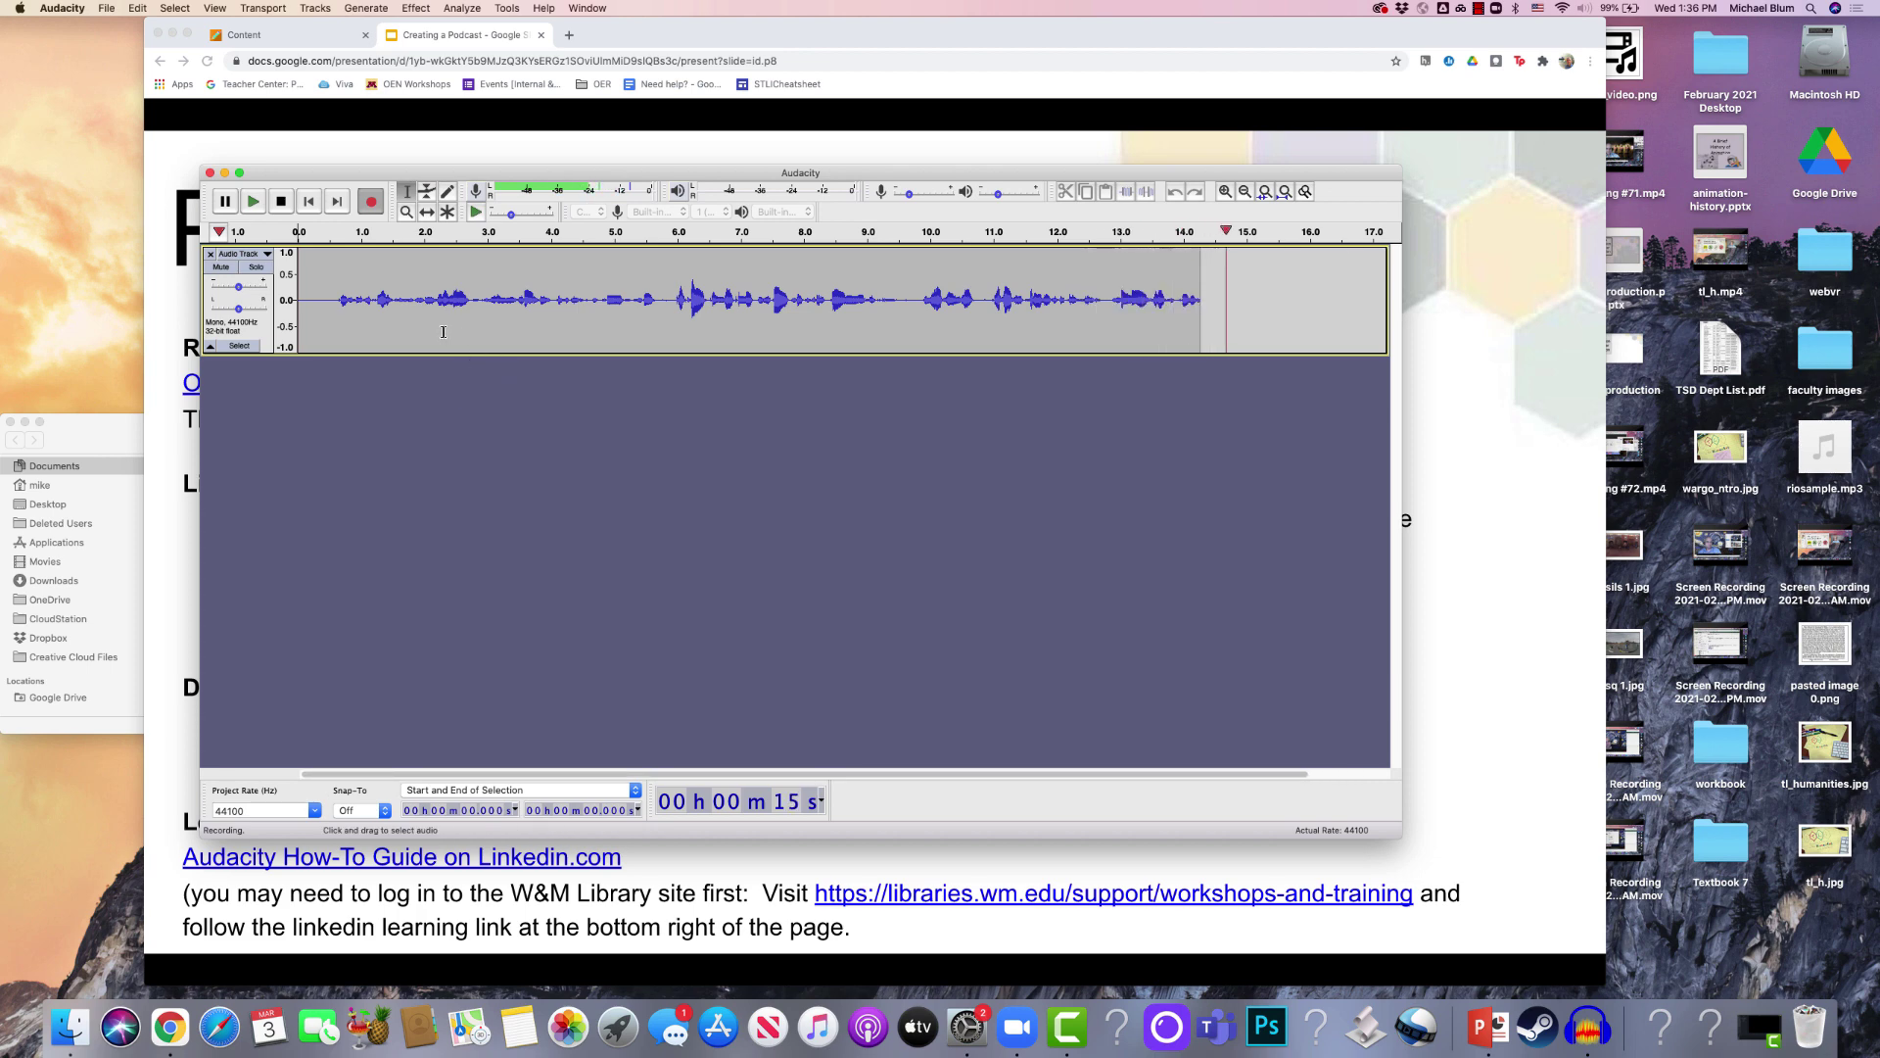
left_click(282, 206)
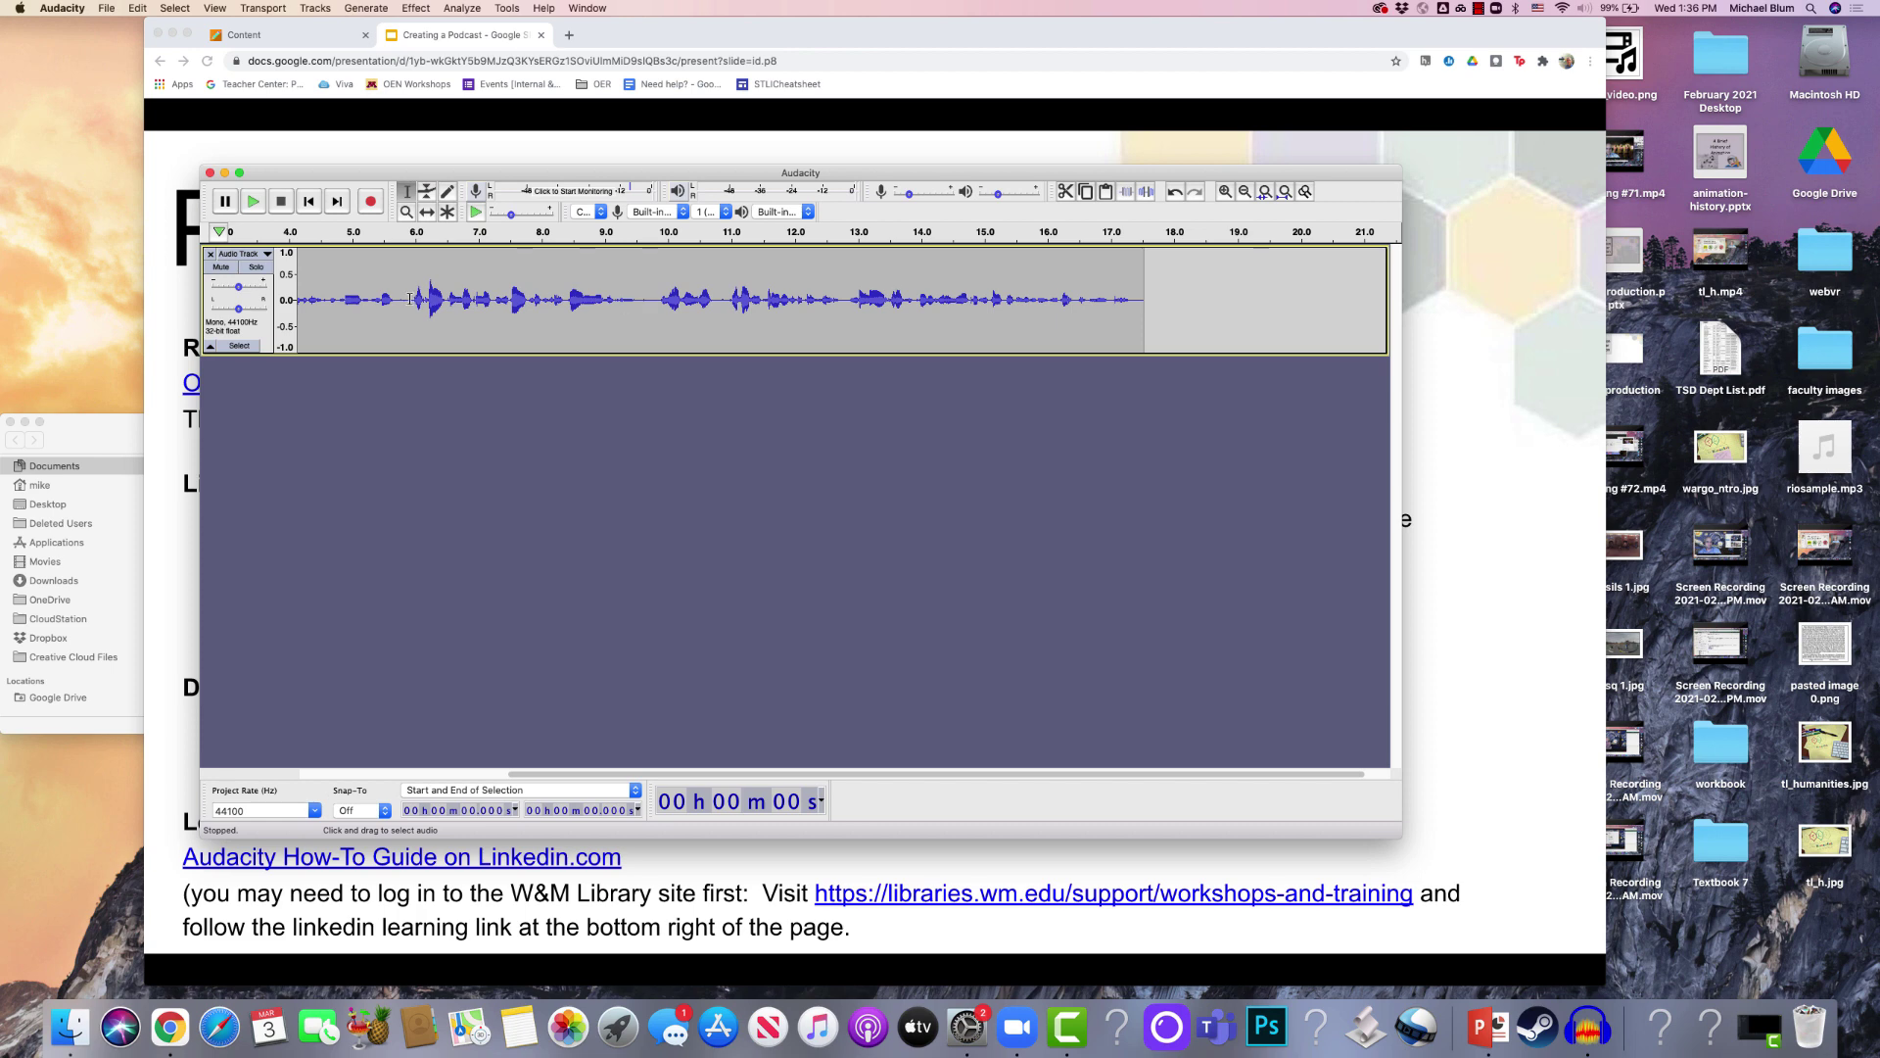
left_click(251, 203)
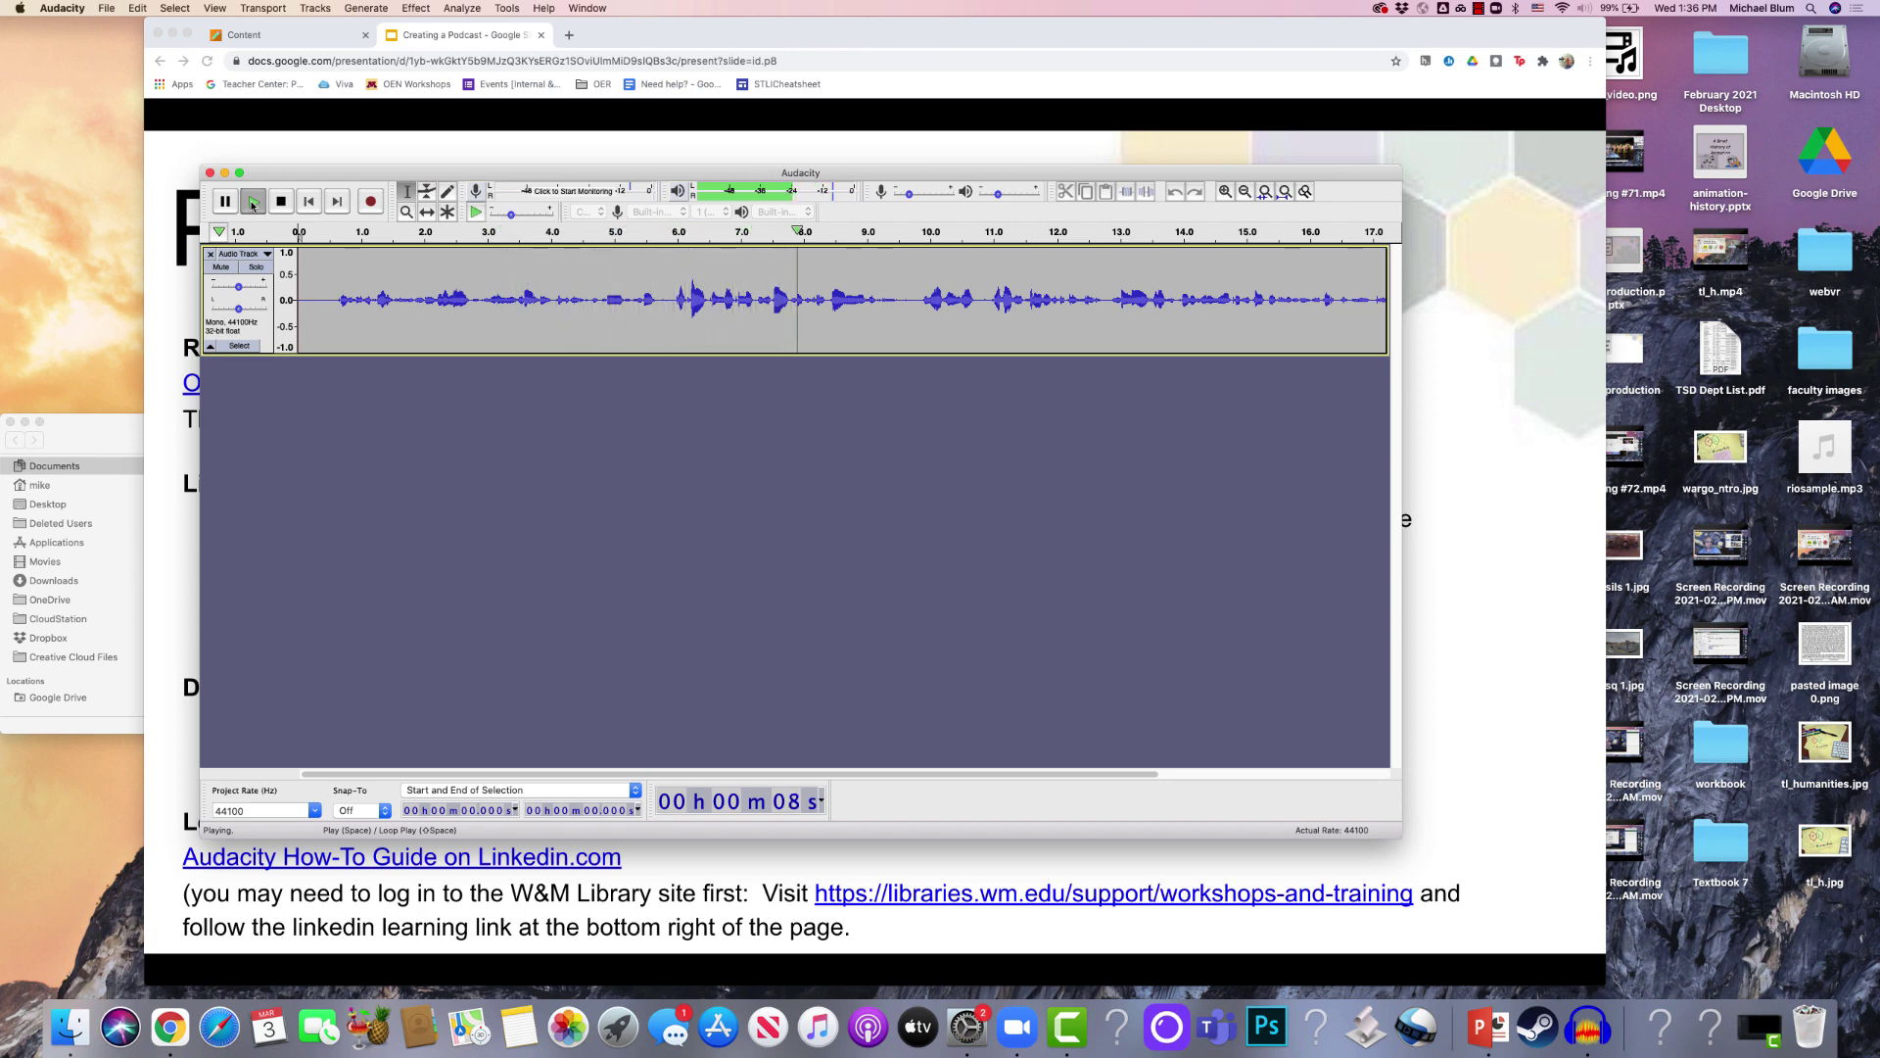
double_click(253, 202)
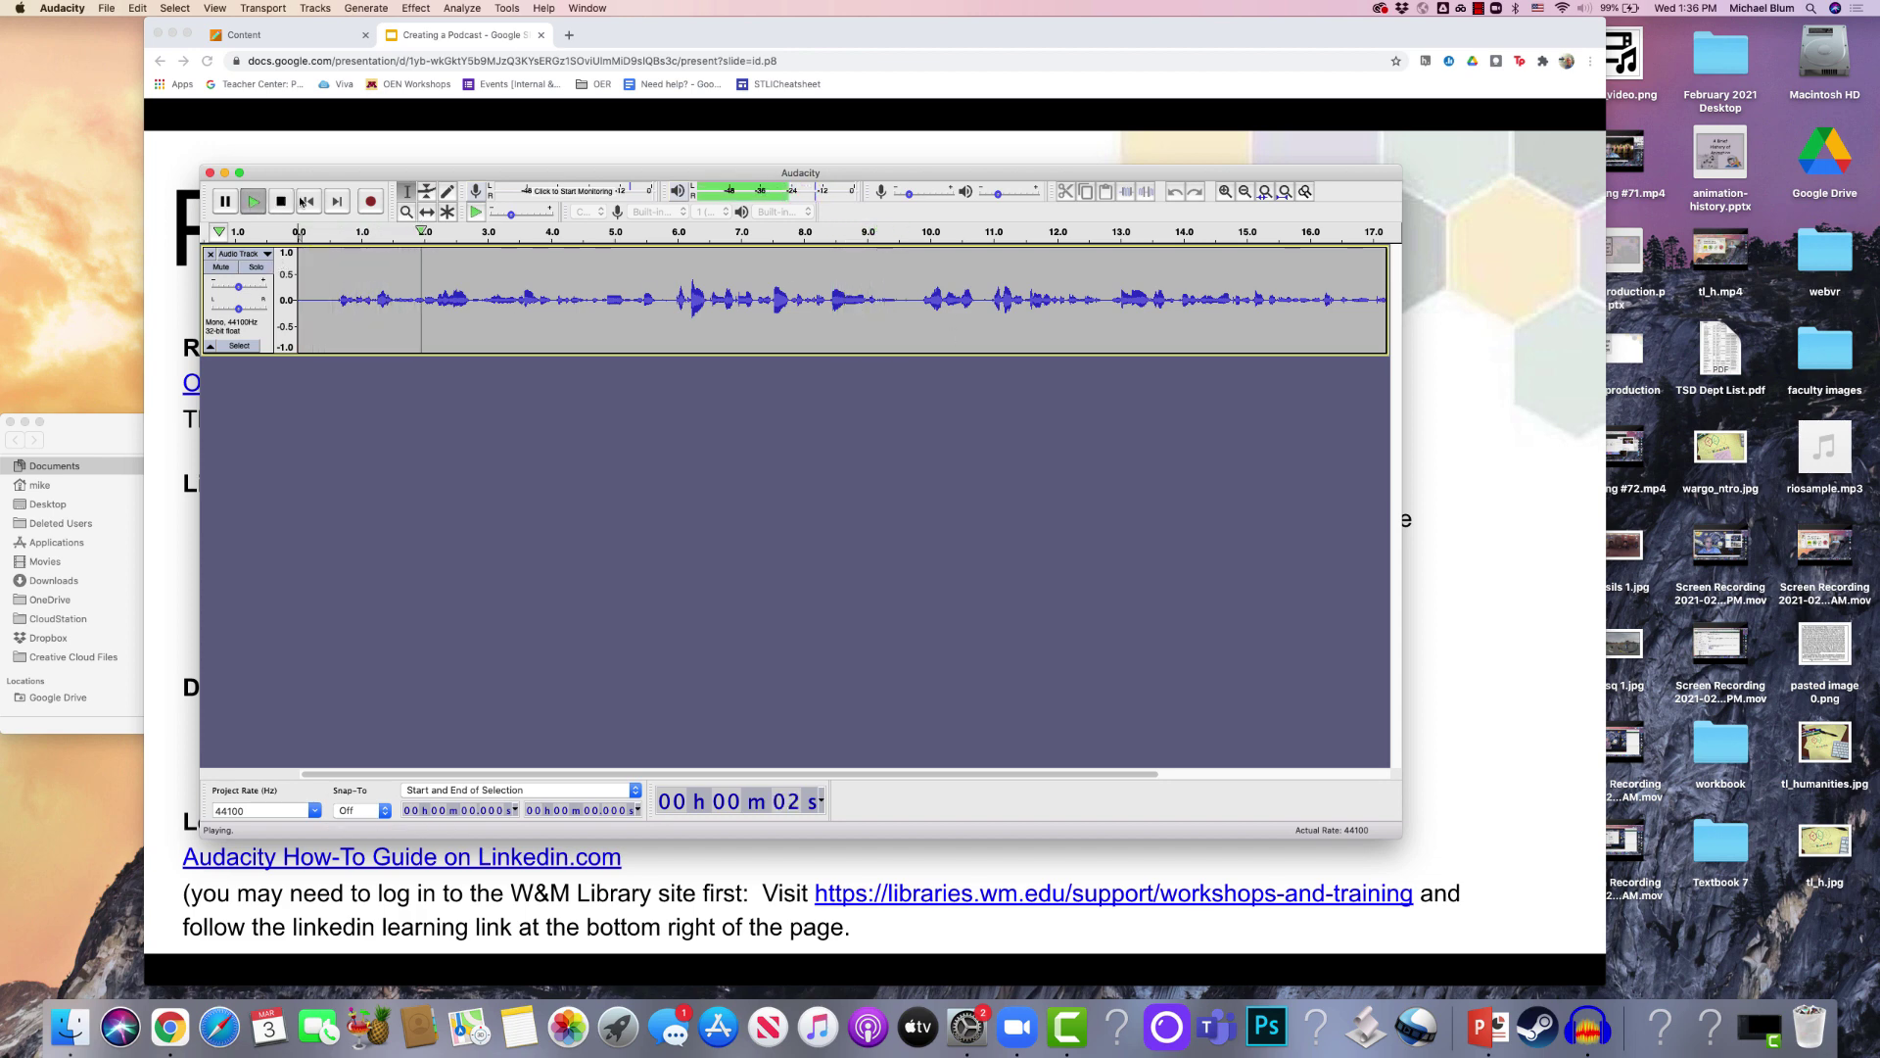
Stop playback, then select and audition a short stretch of speech near 8.4 s
key("space")
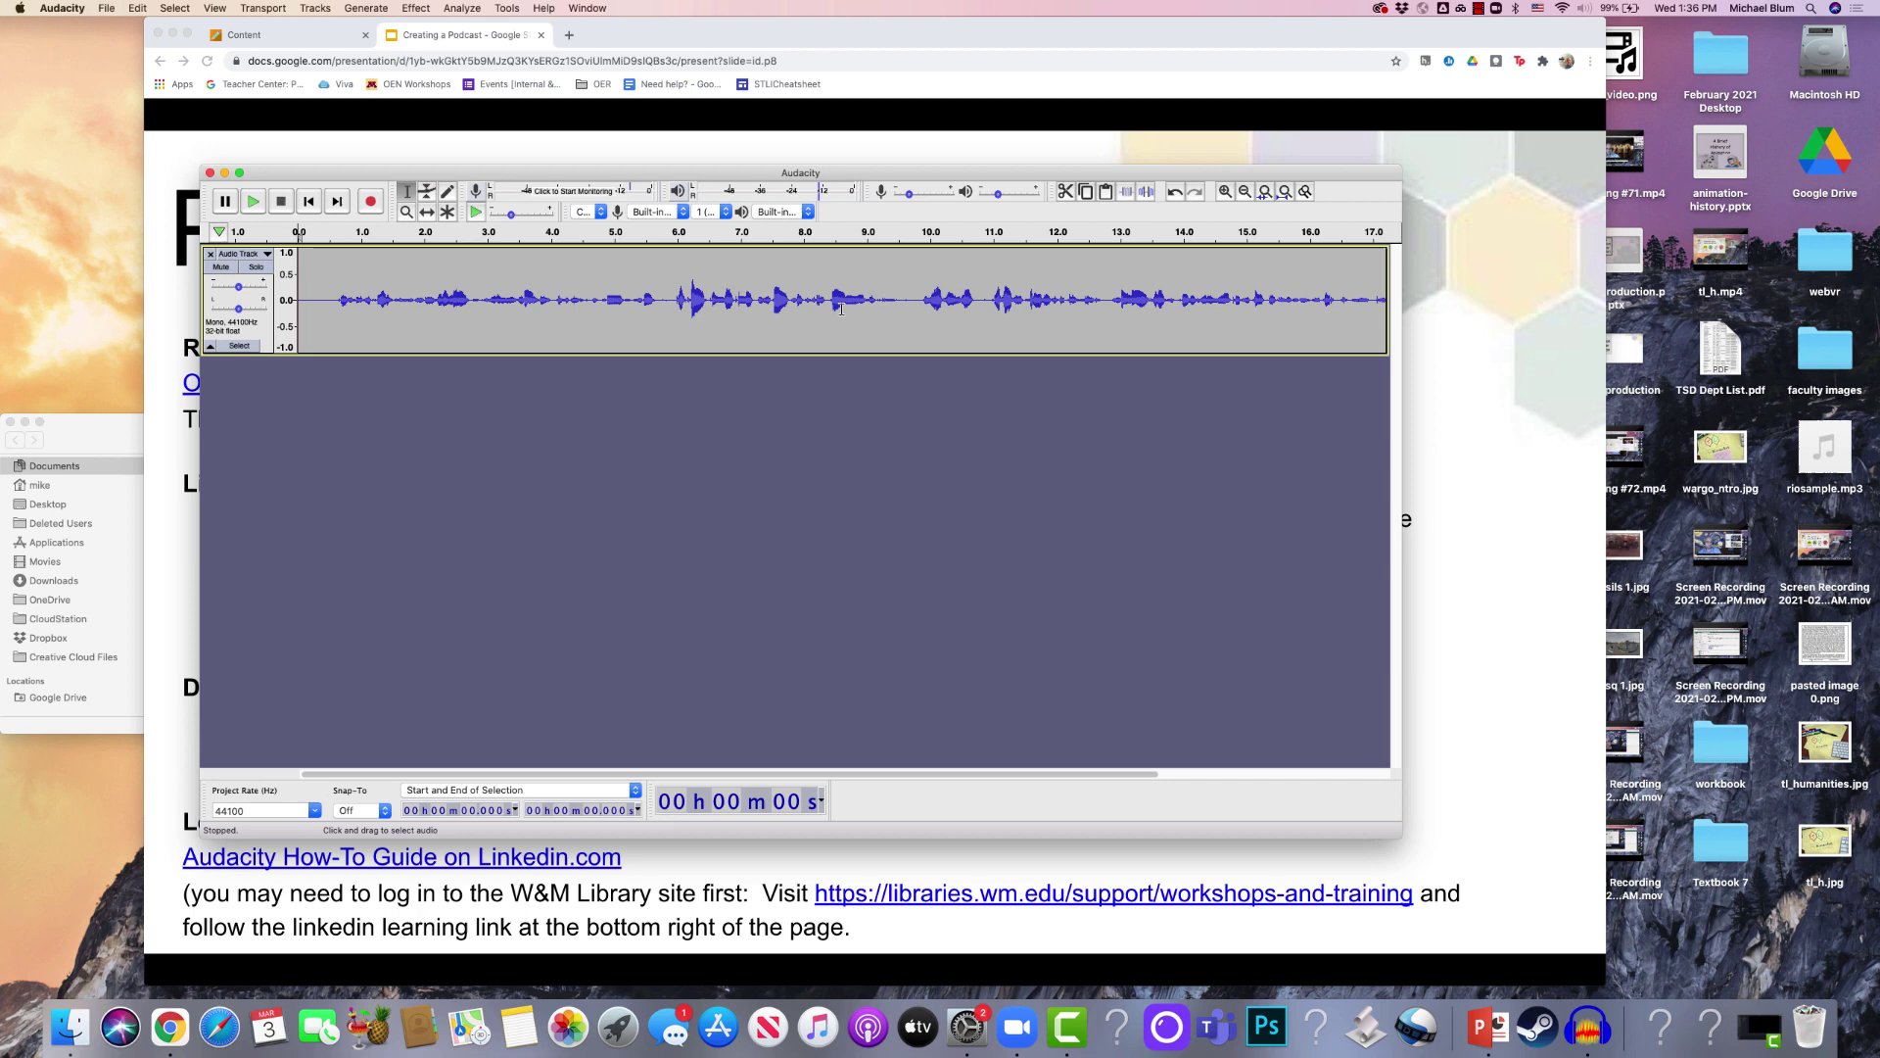
left_click_drag(829, 298, 869, 297)
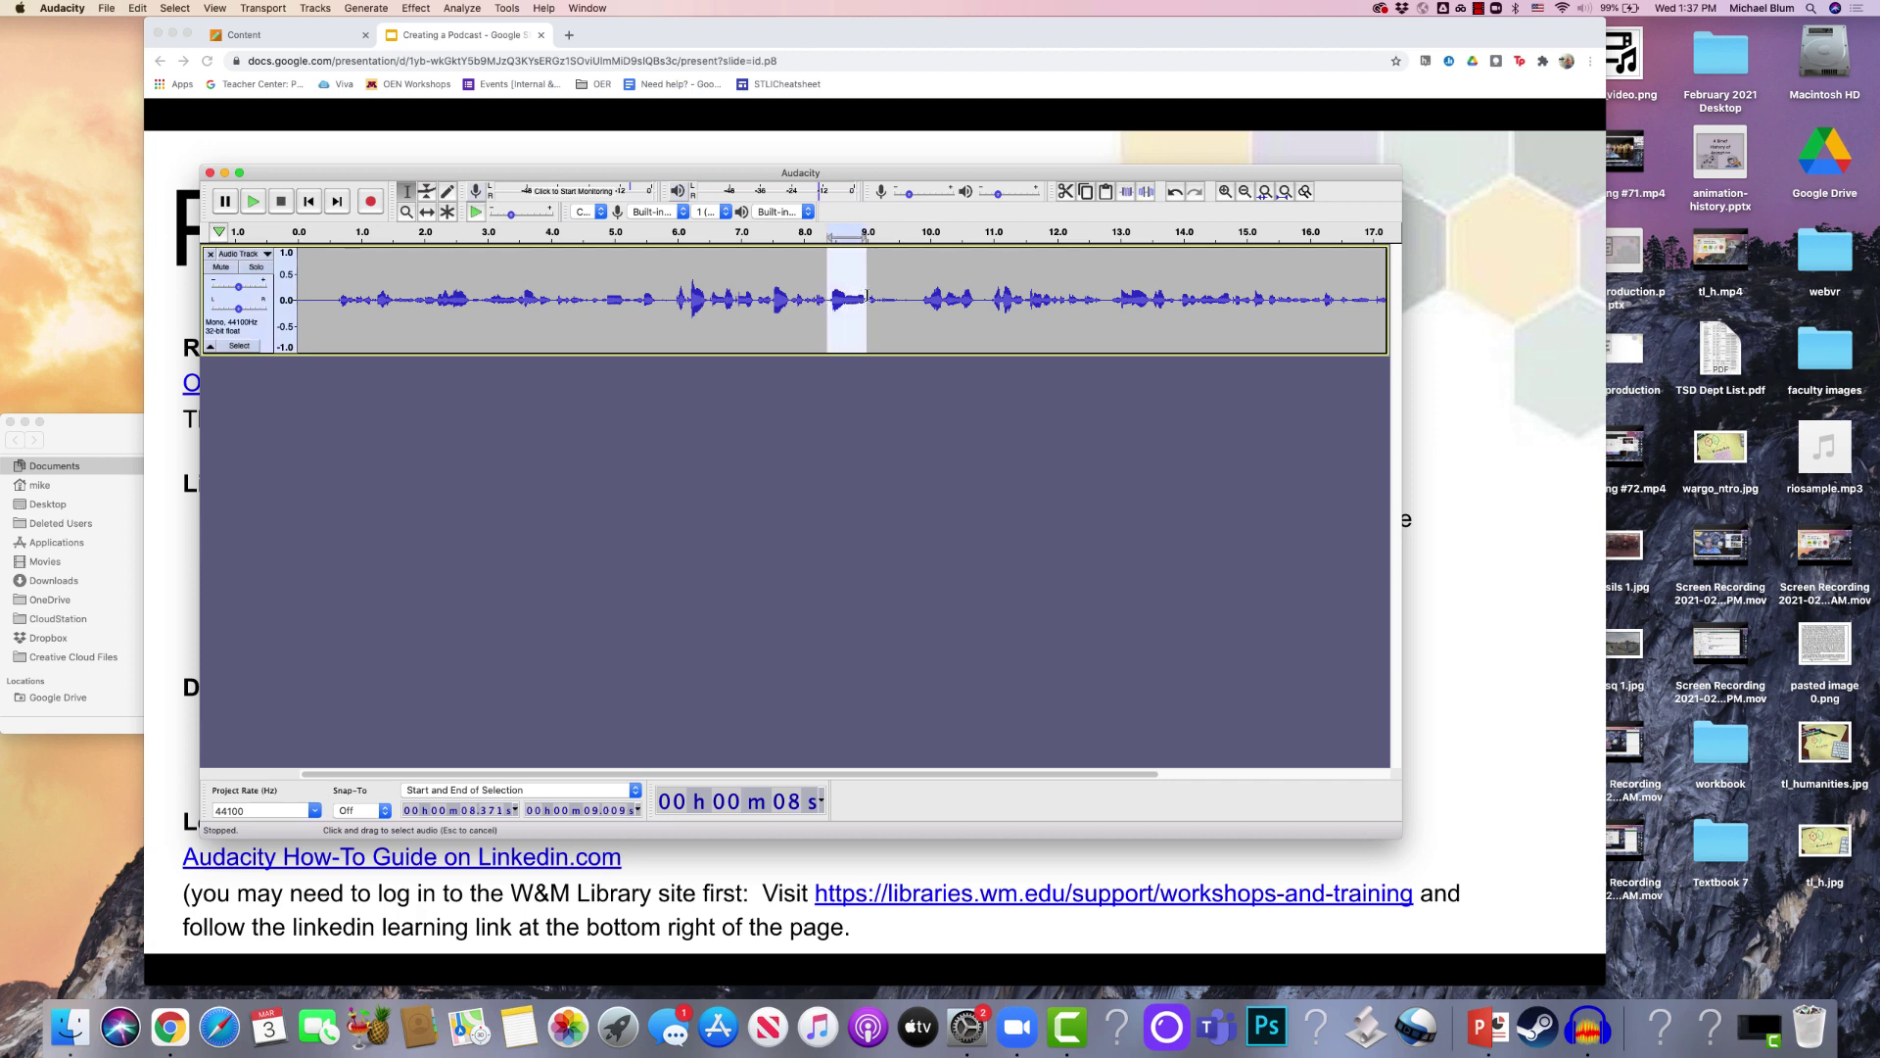
left_click(253, 202)
Delete the speech from 8.35 to 9.0 s and play the edited clip from near the start
left_click(928, 283)
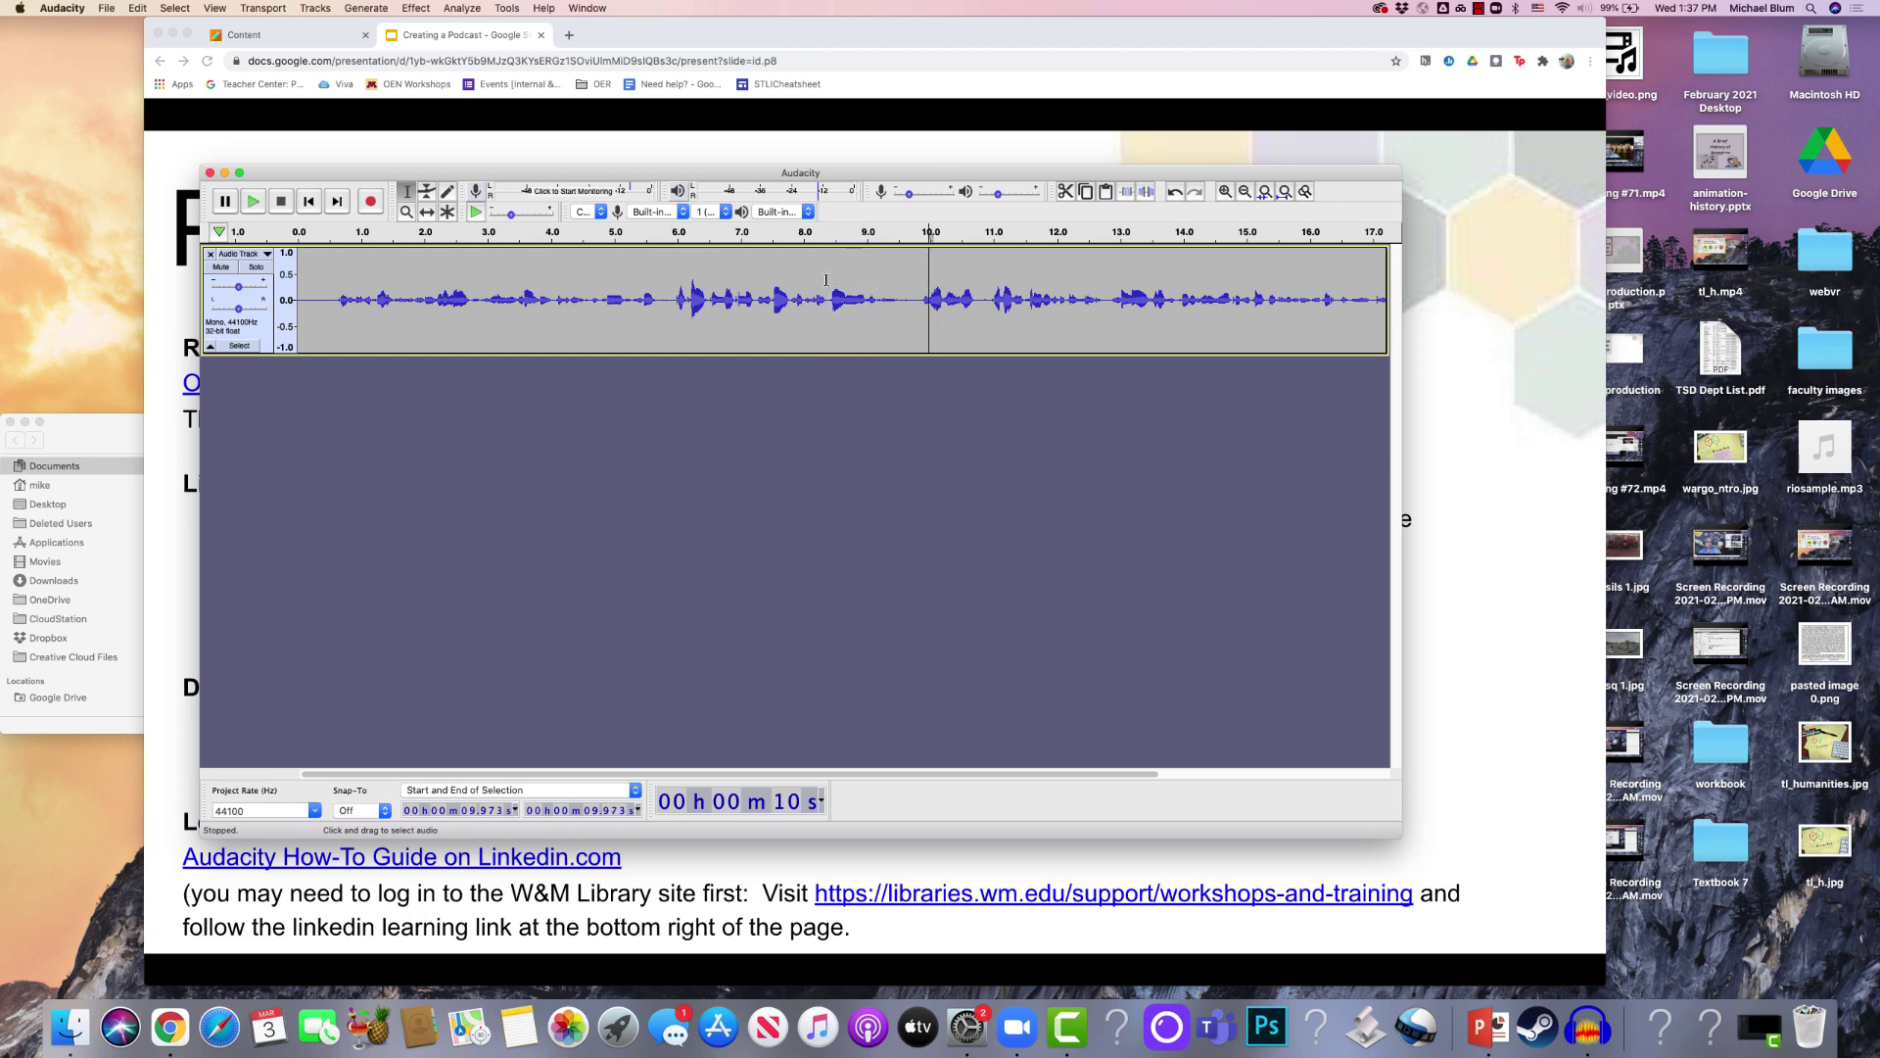
left_click_drag(825, 280, 866, 283)
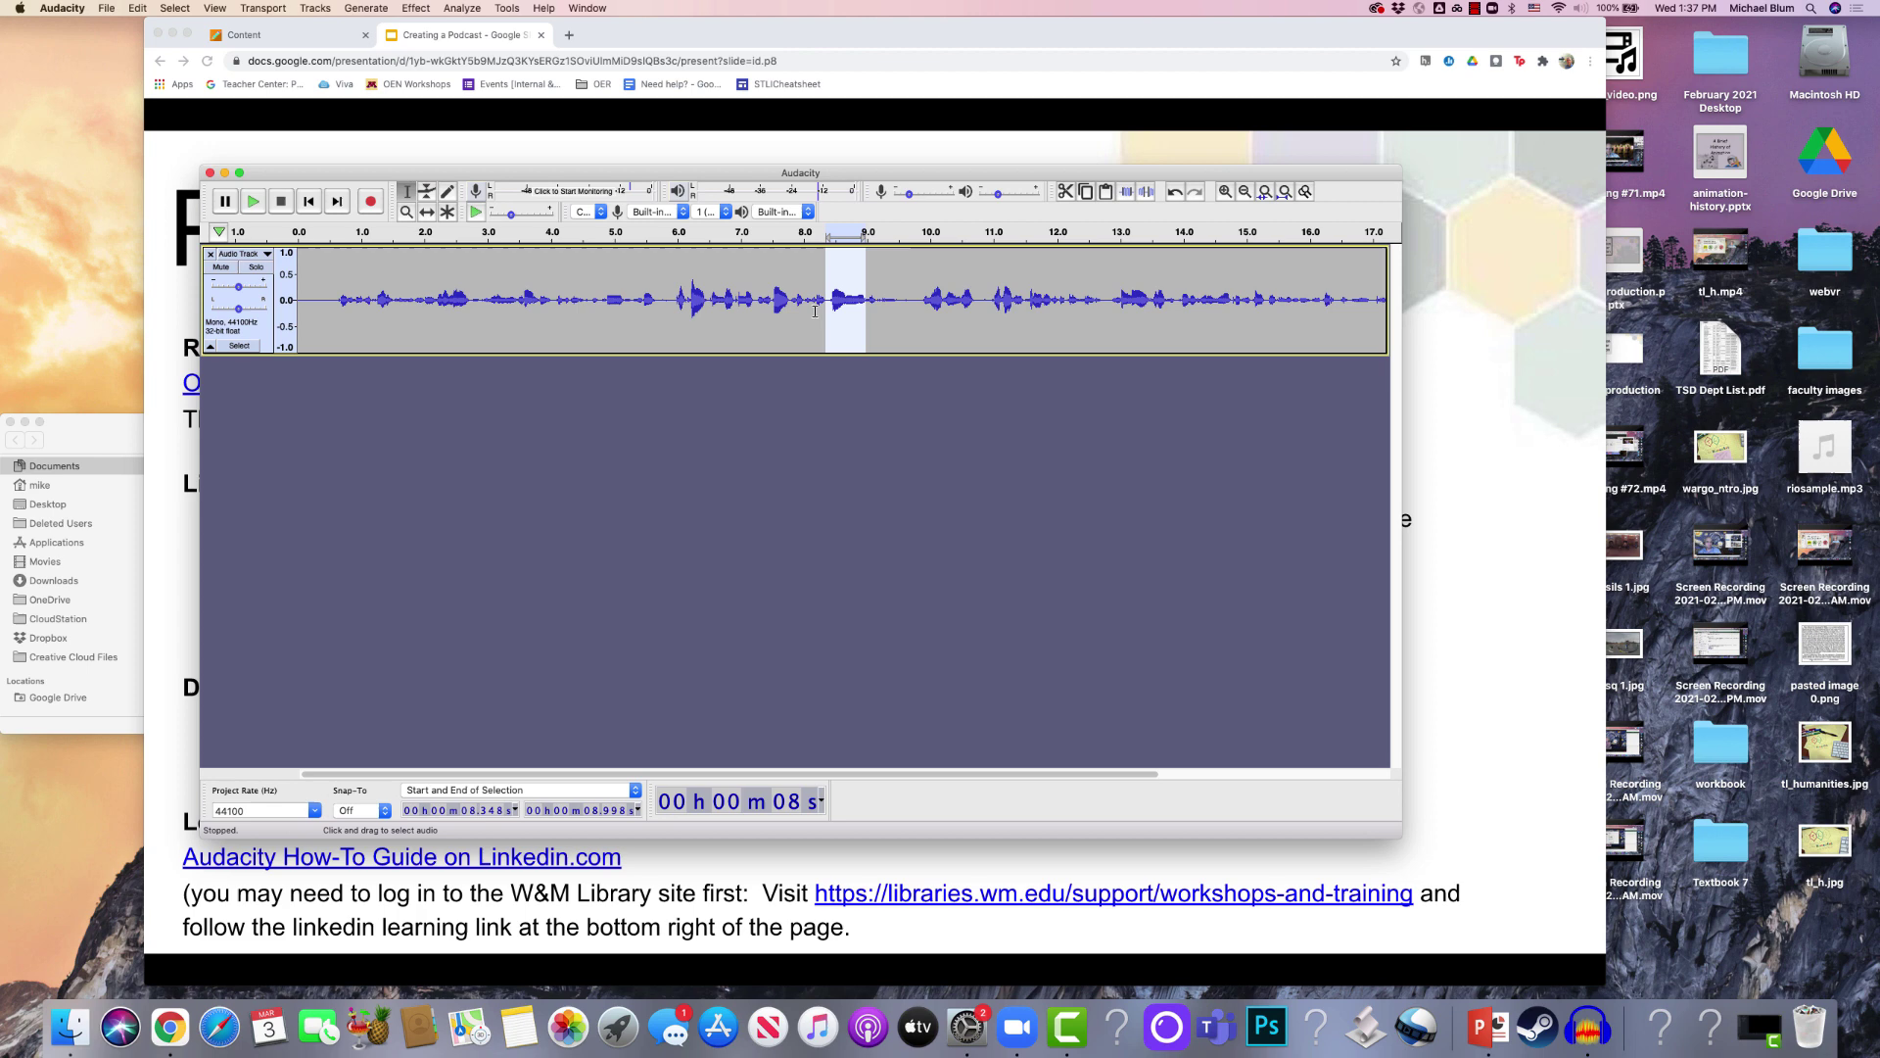
key("Delete")
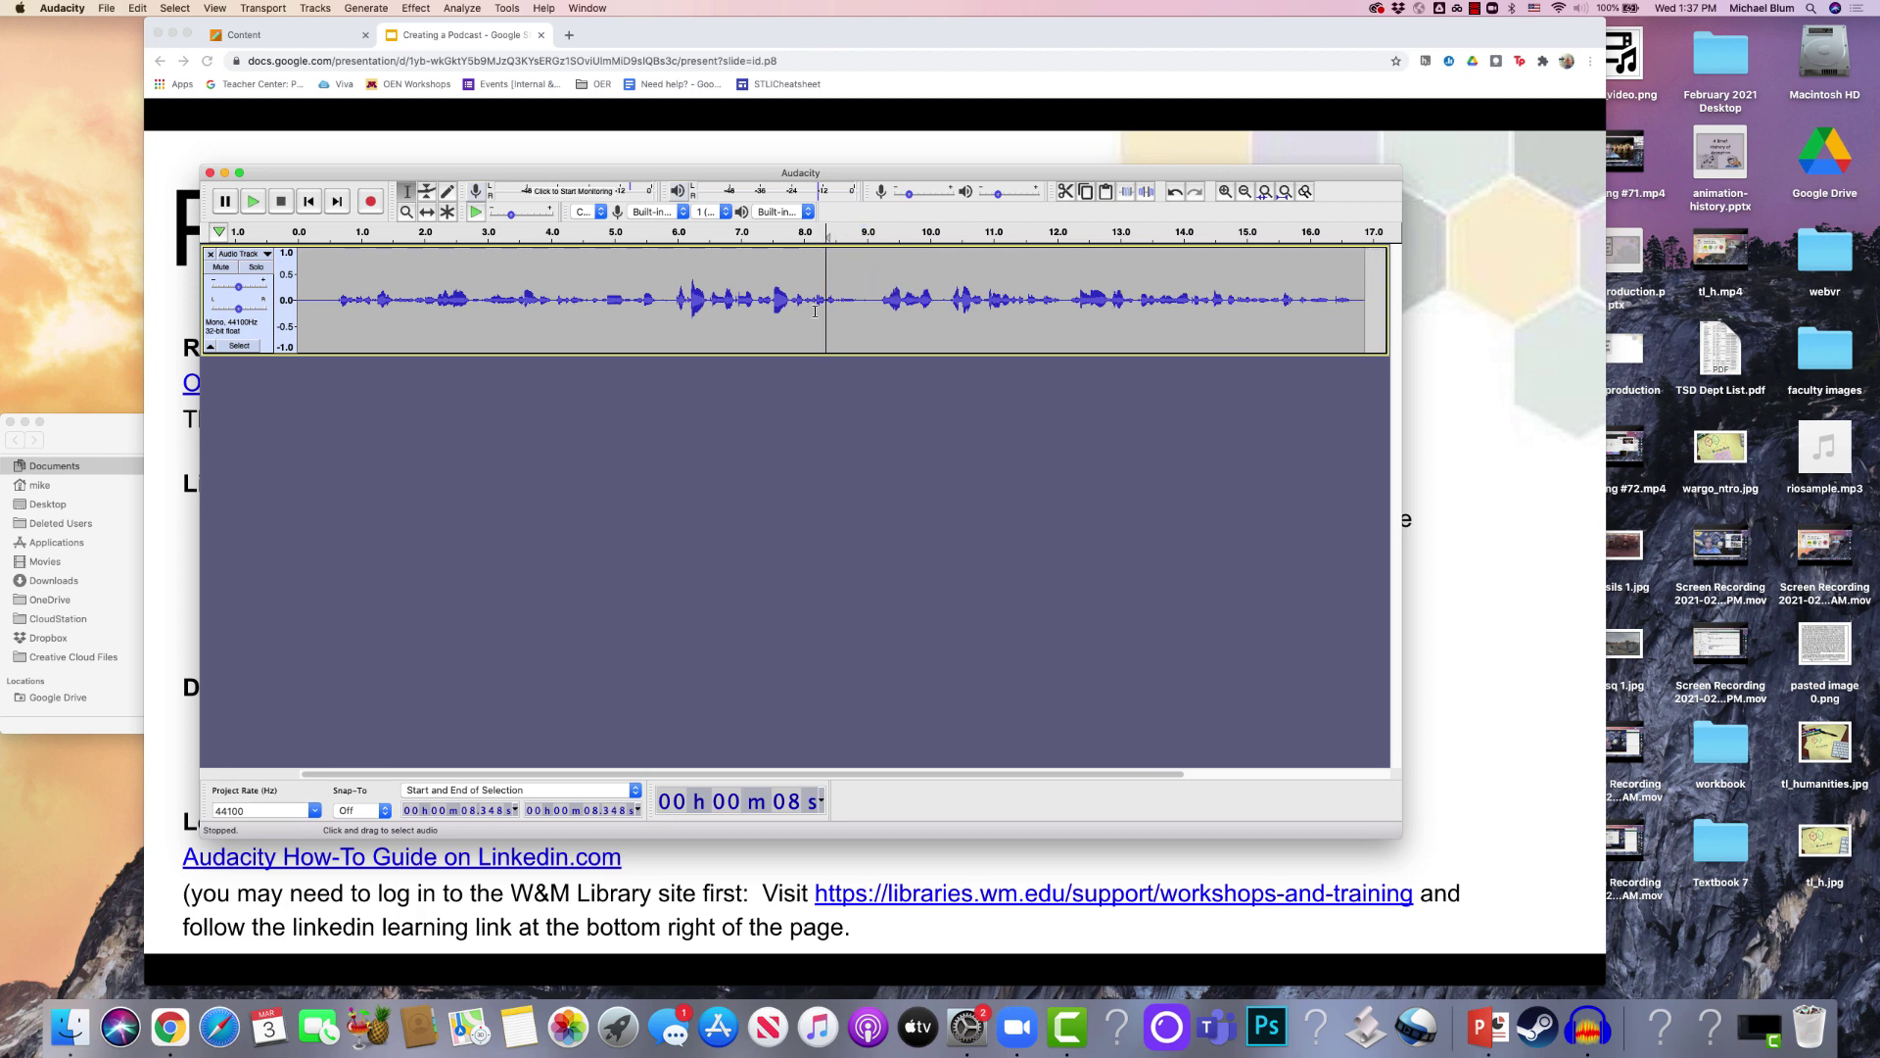
left_click(332, 290)
key("space")
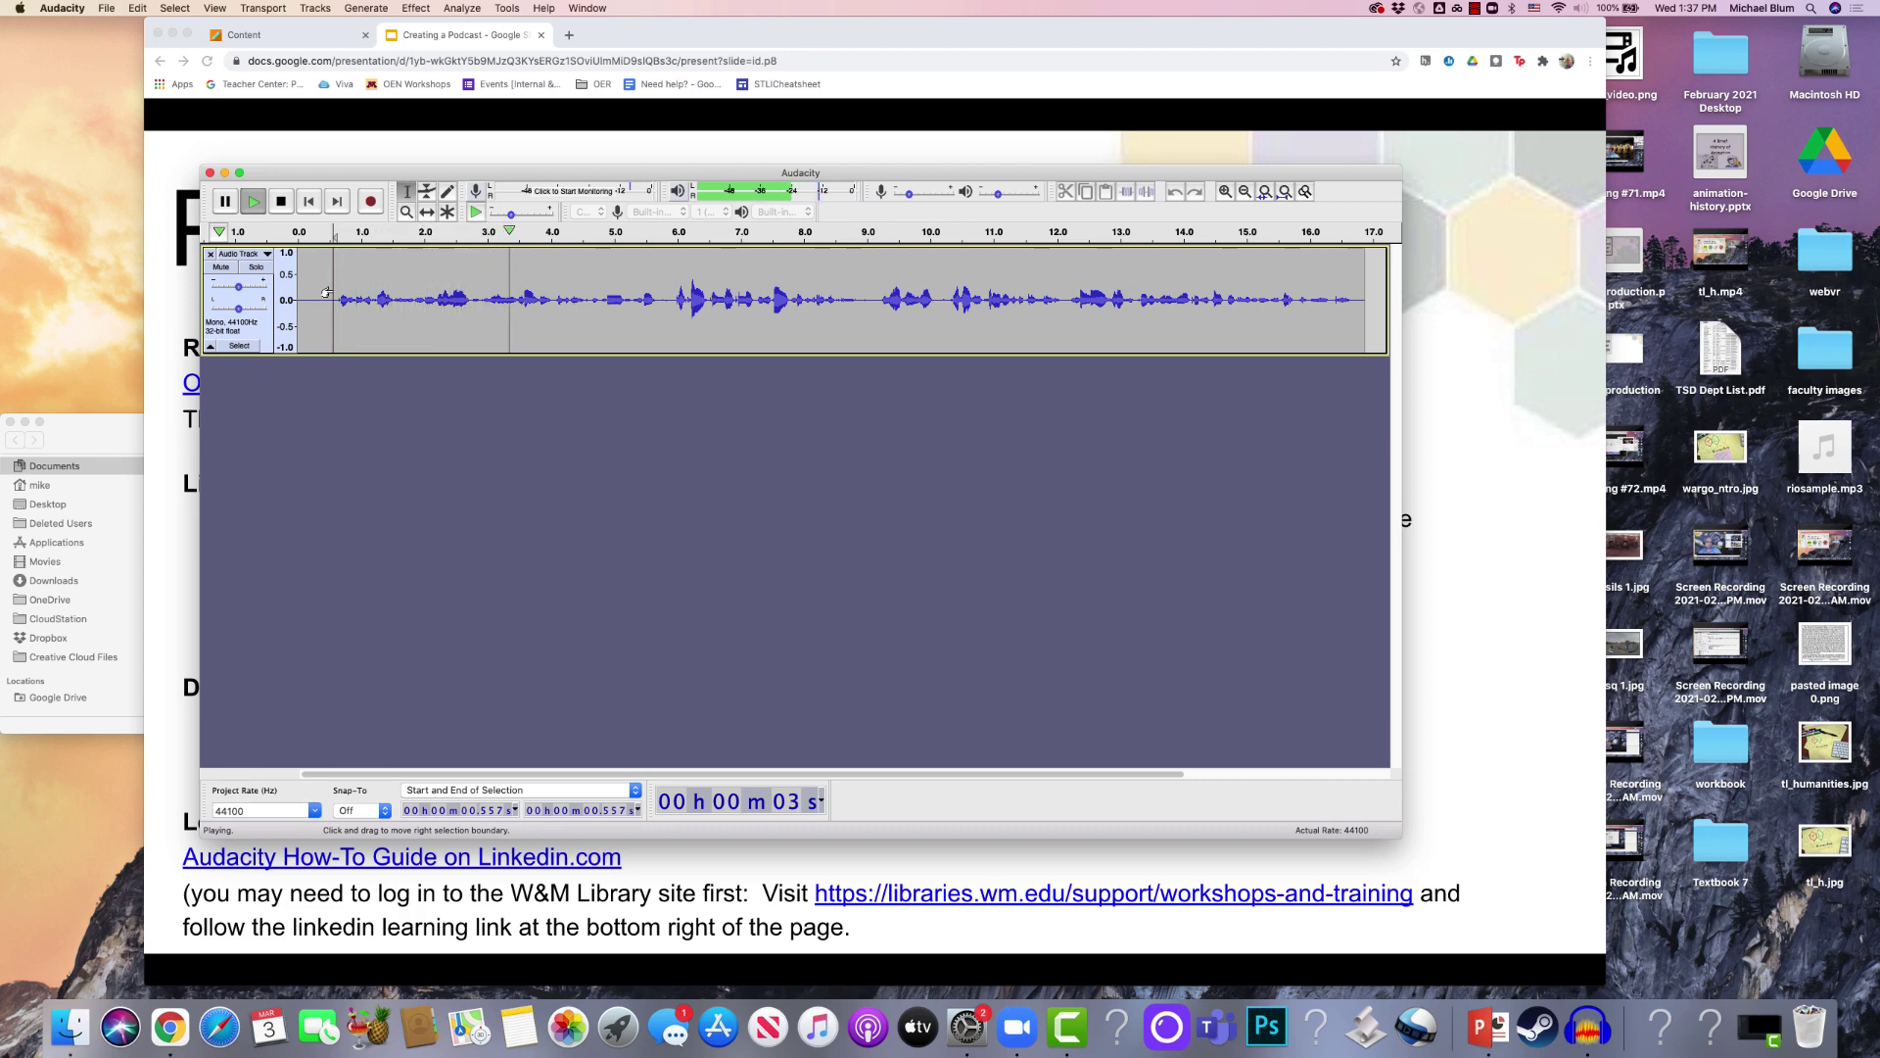
Stop playback and move the Audacity window to the top-left corner of the screen
key("space")
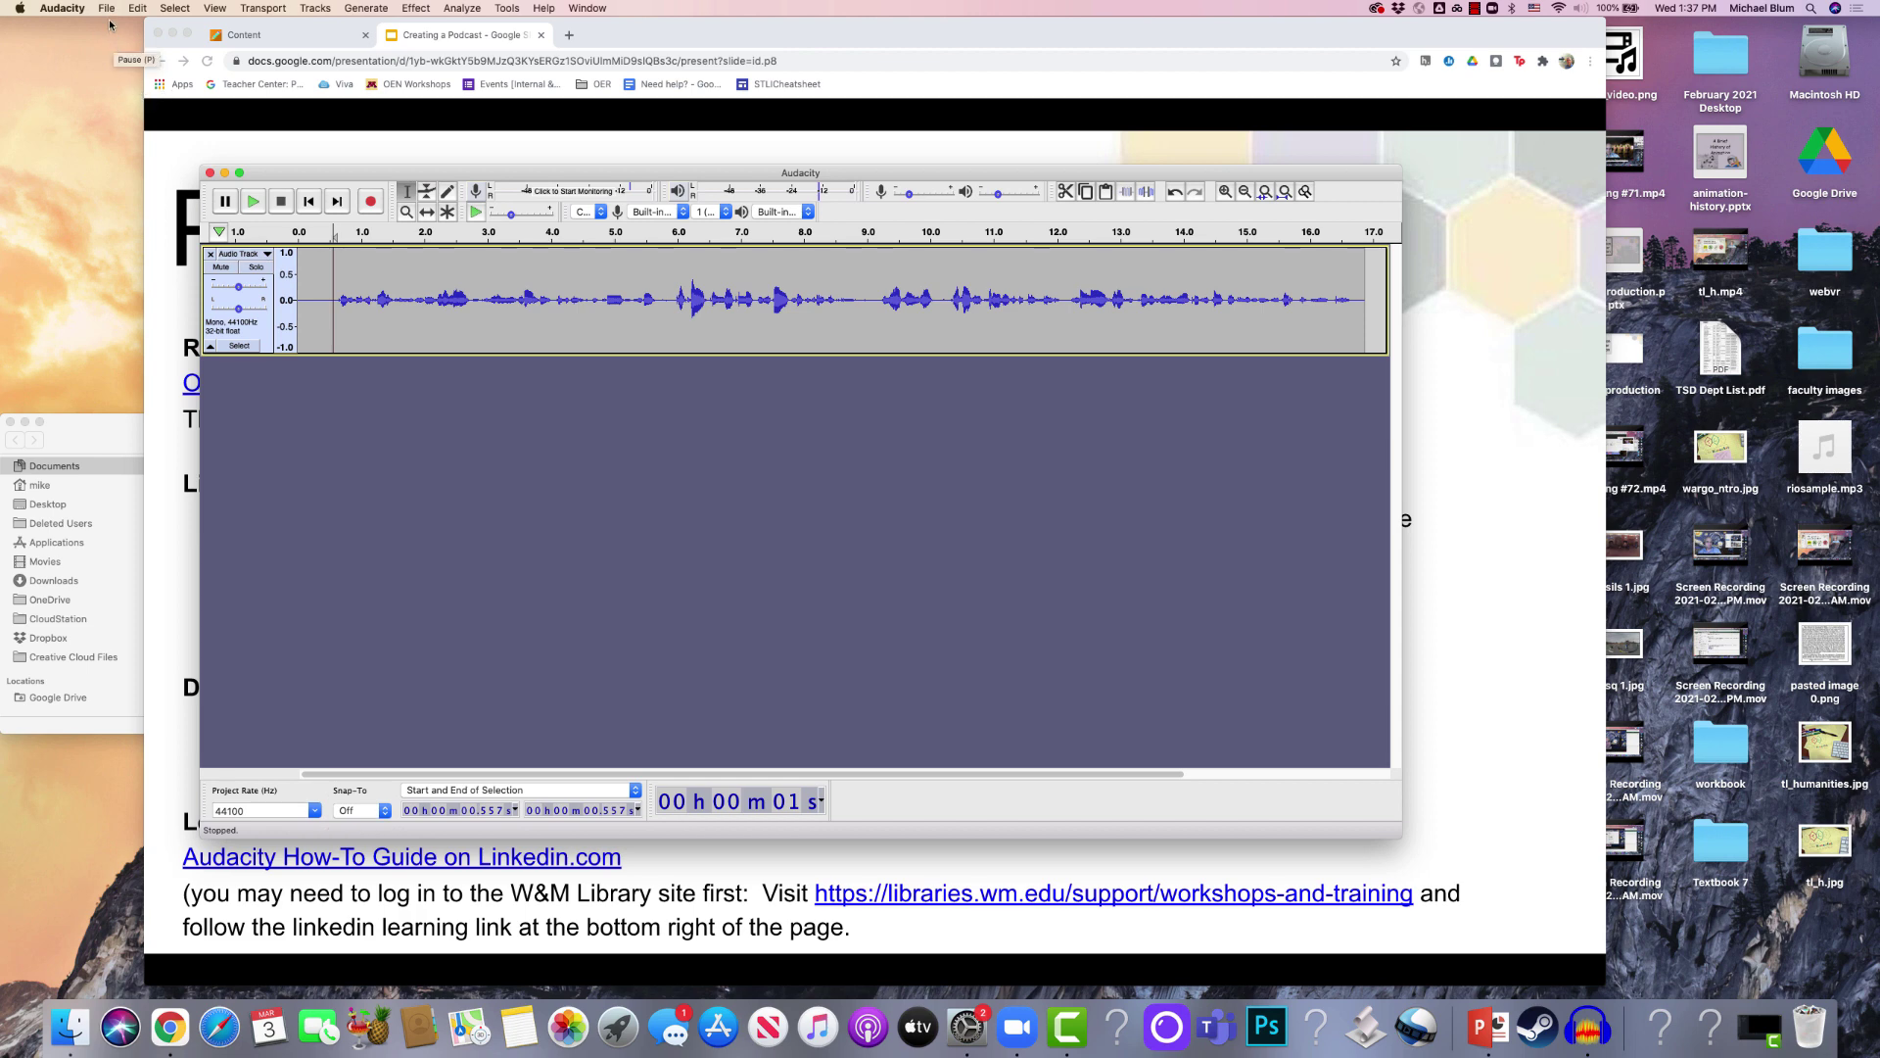
left_click_drag(341, 174, 210, 11)
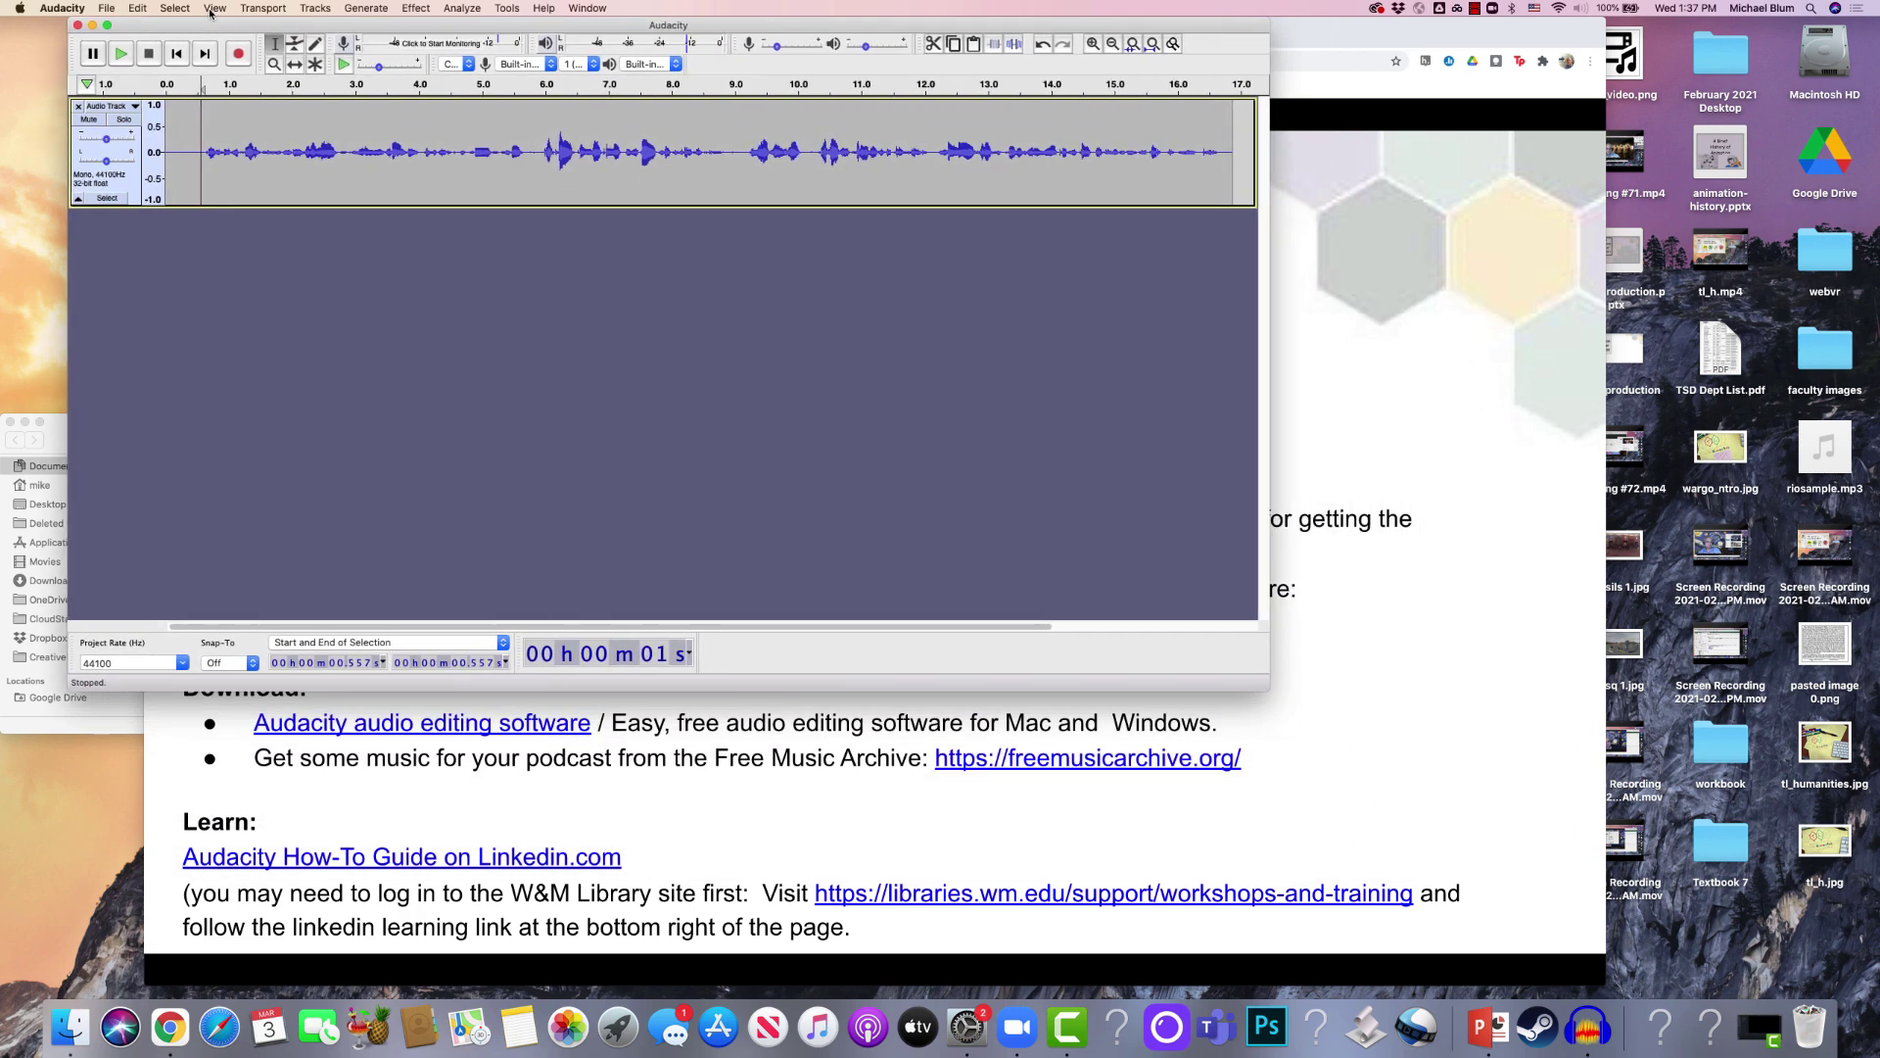
Import applause7.mp3, found by searching 'mp3', as a second track below the voice
left_click(104, 9)
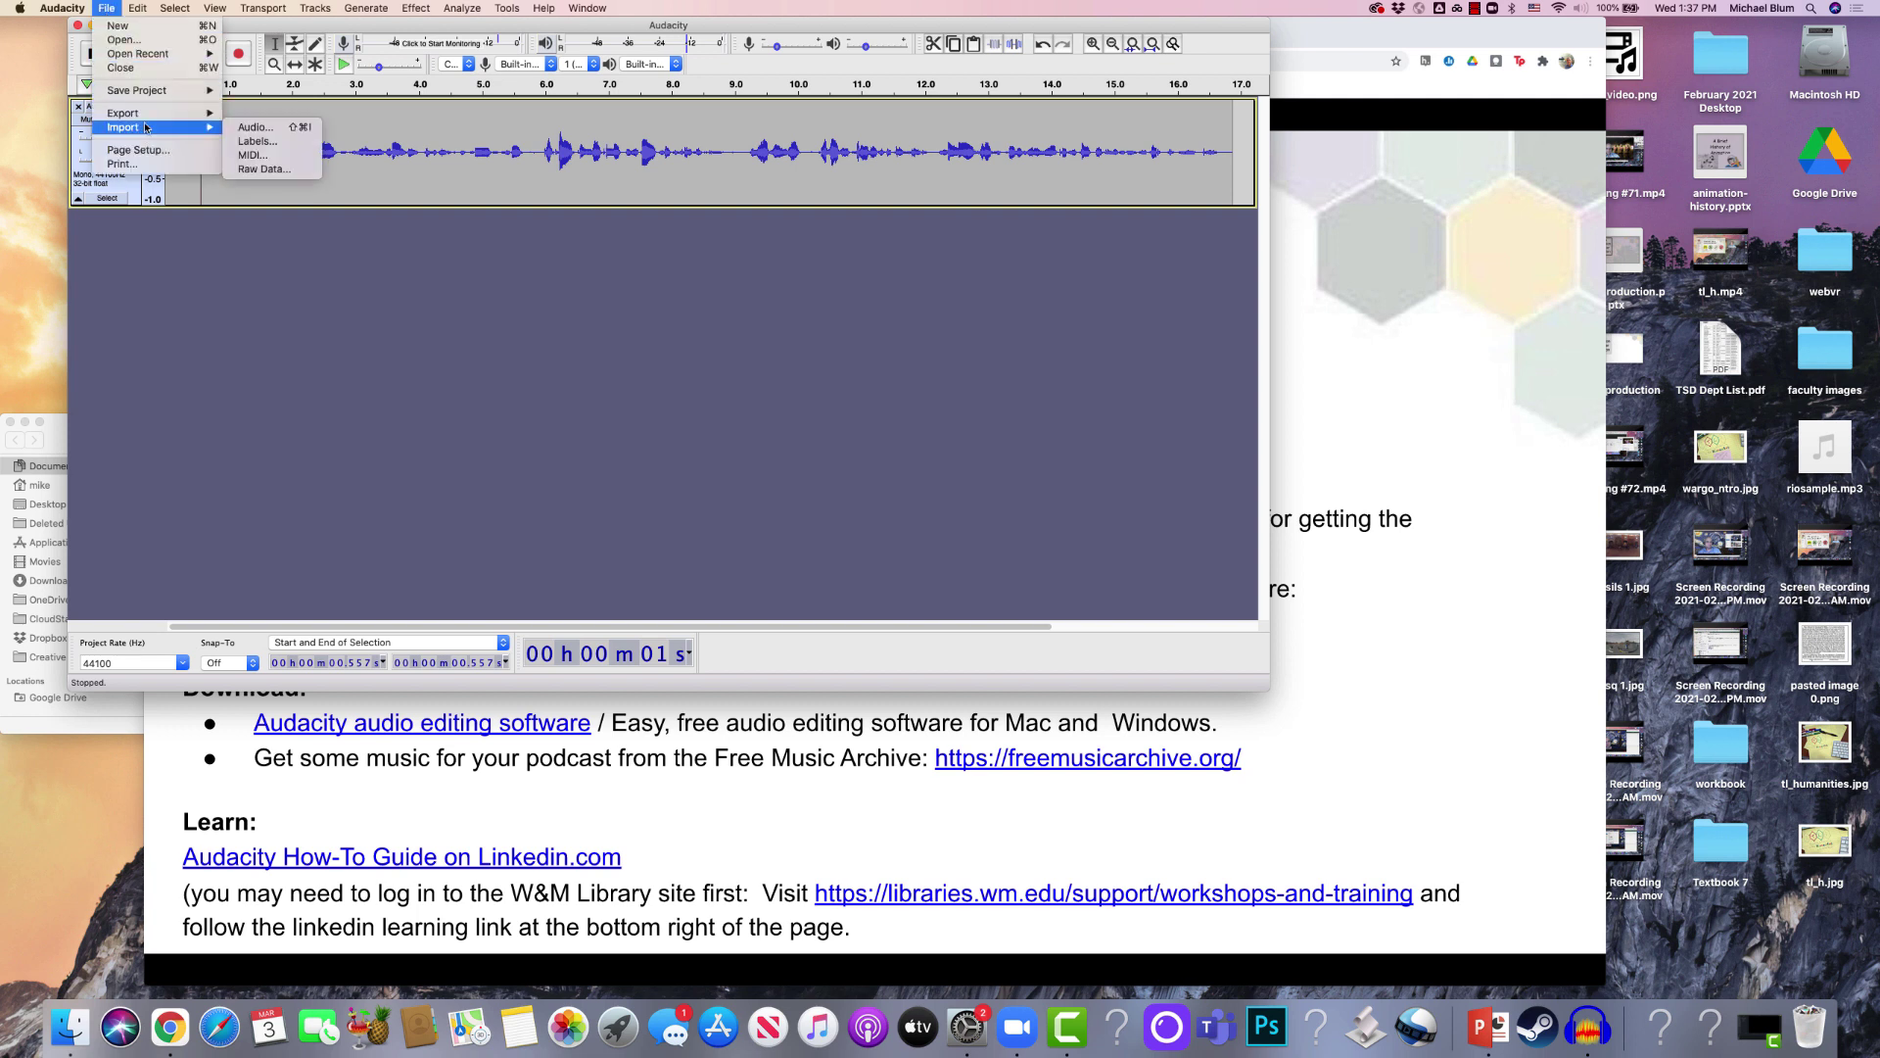
left_click(186, 154)
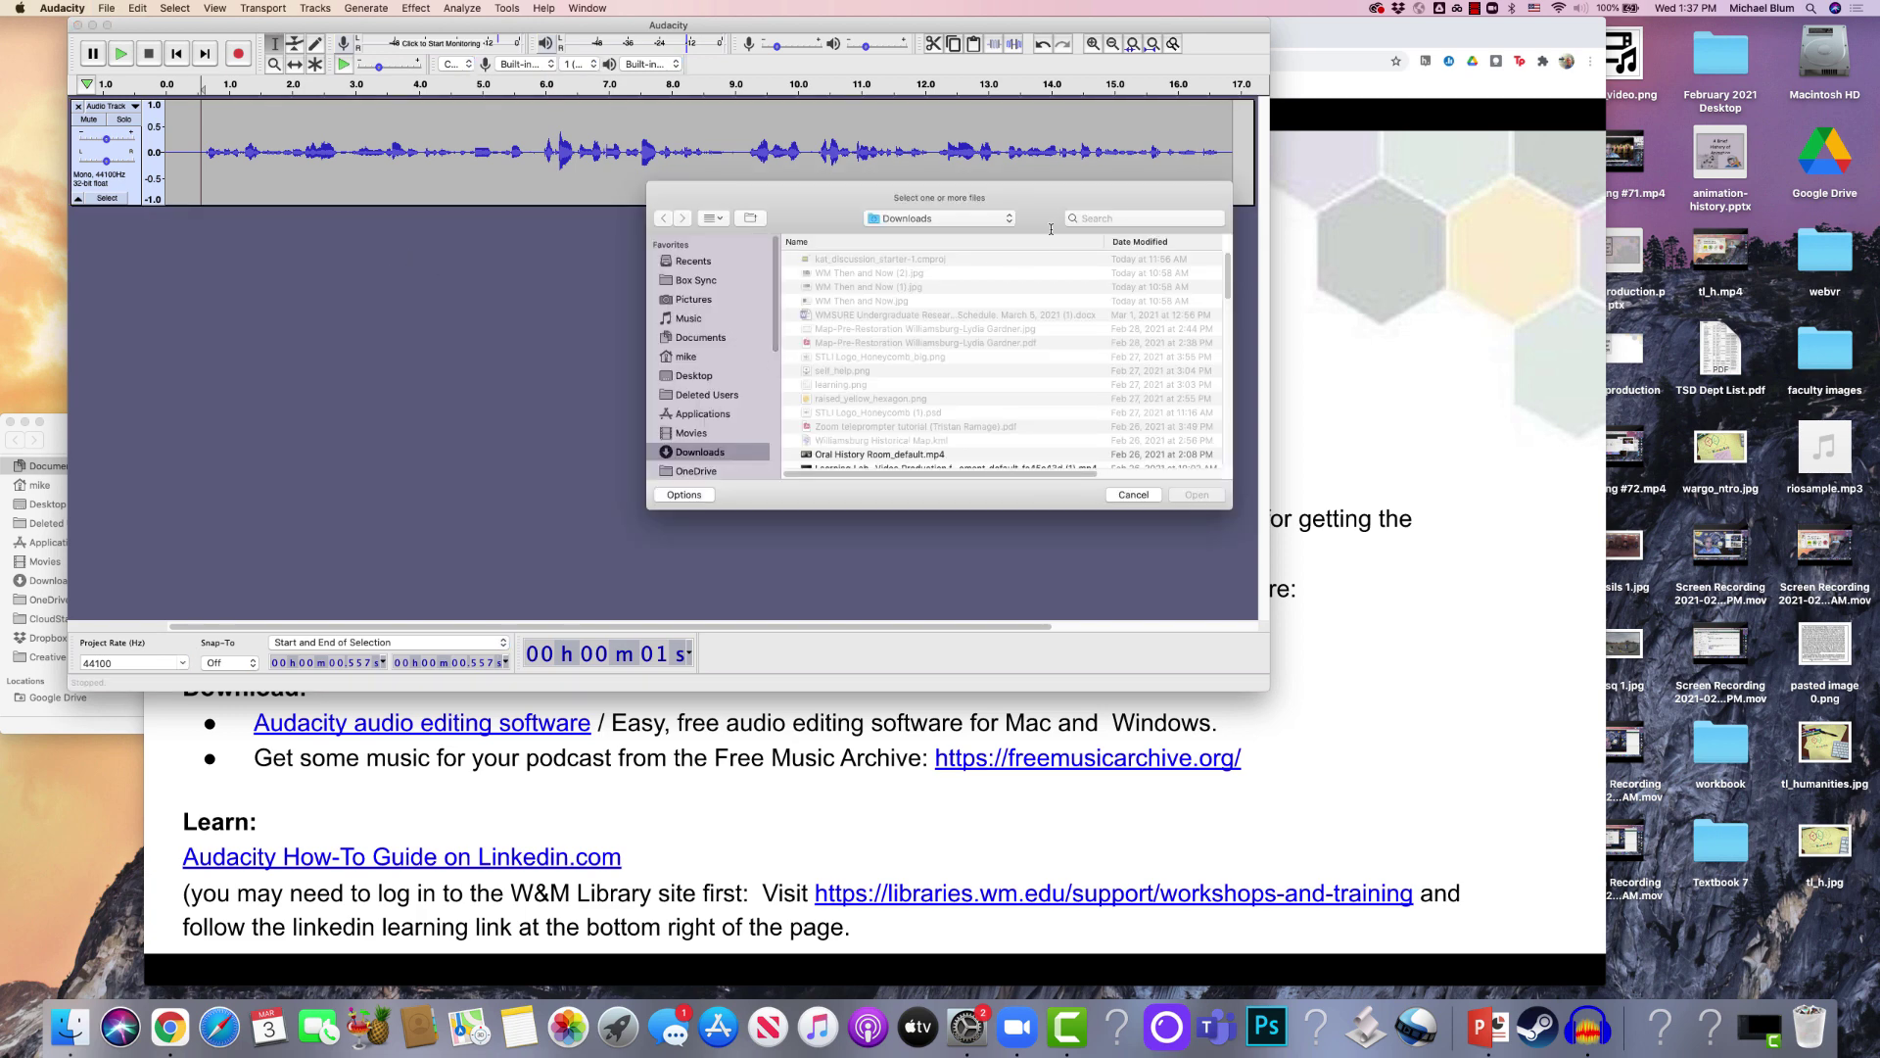
left_click(1117, 219)
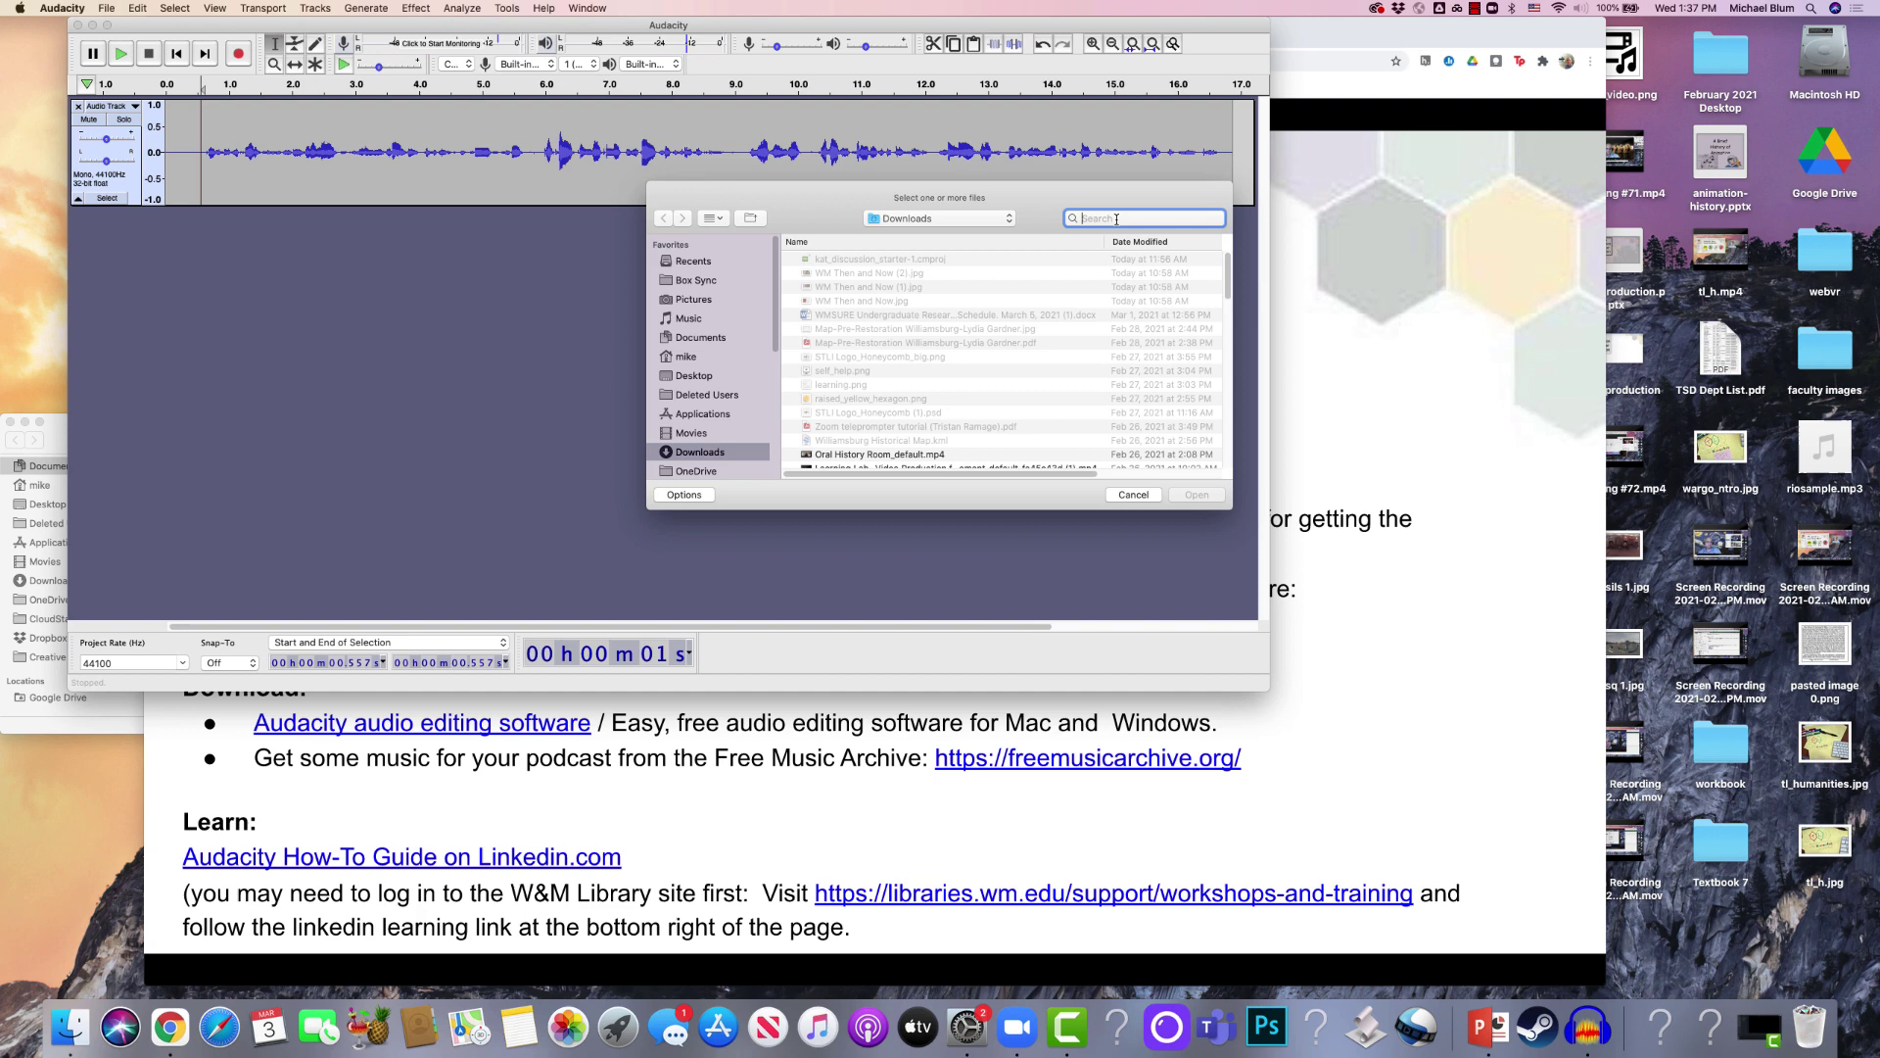
type("mp3")
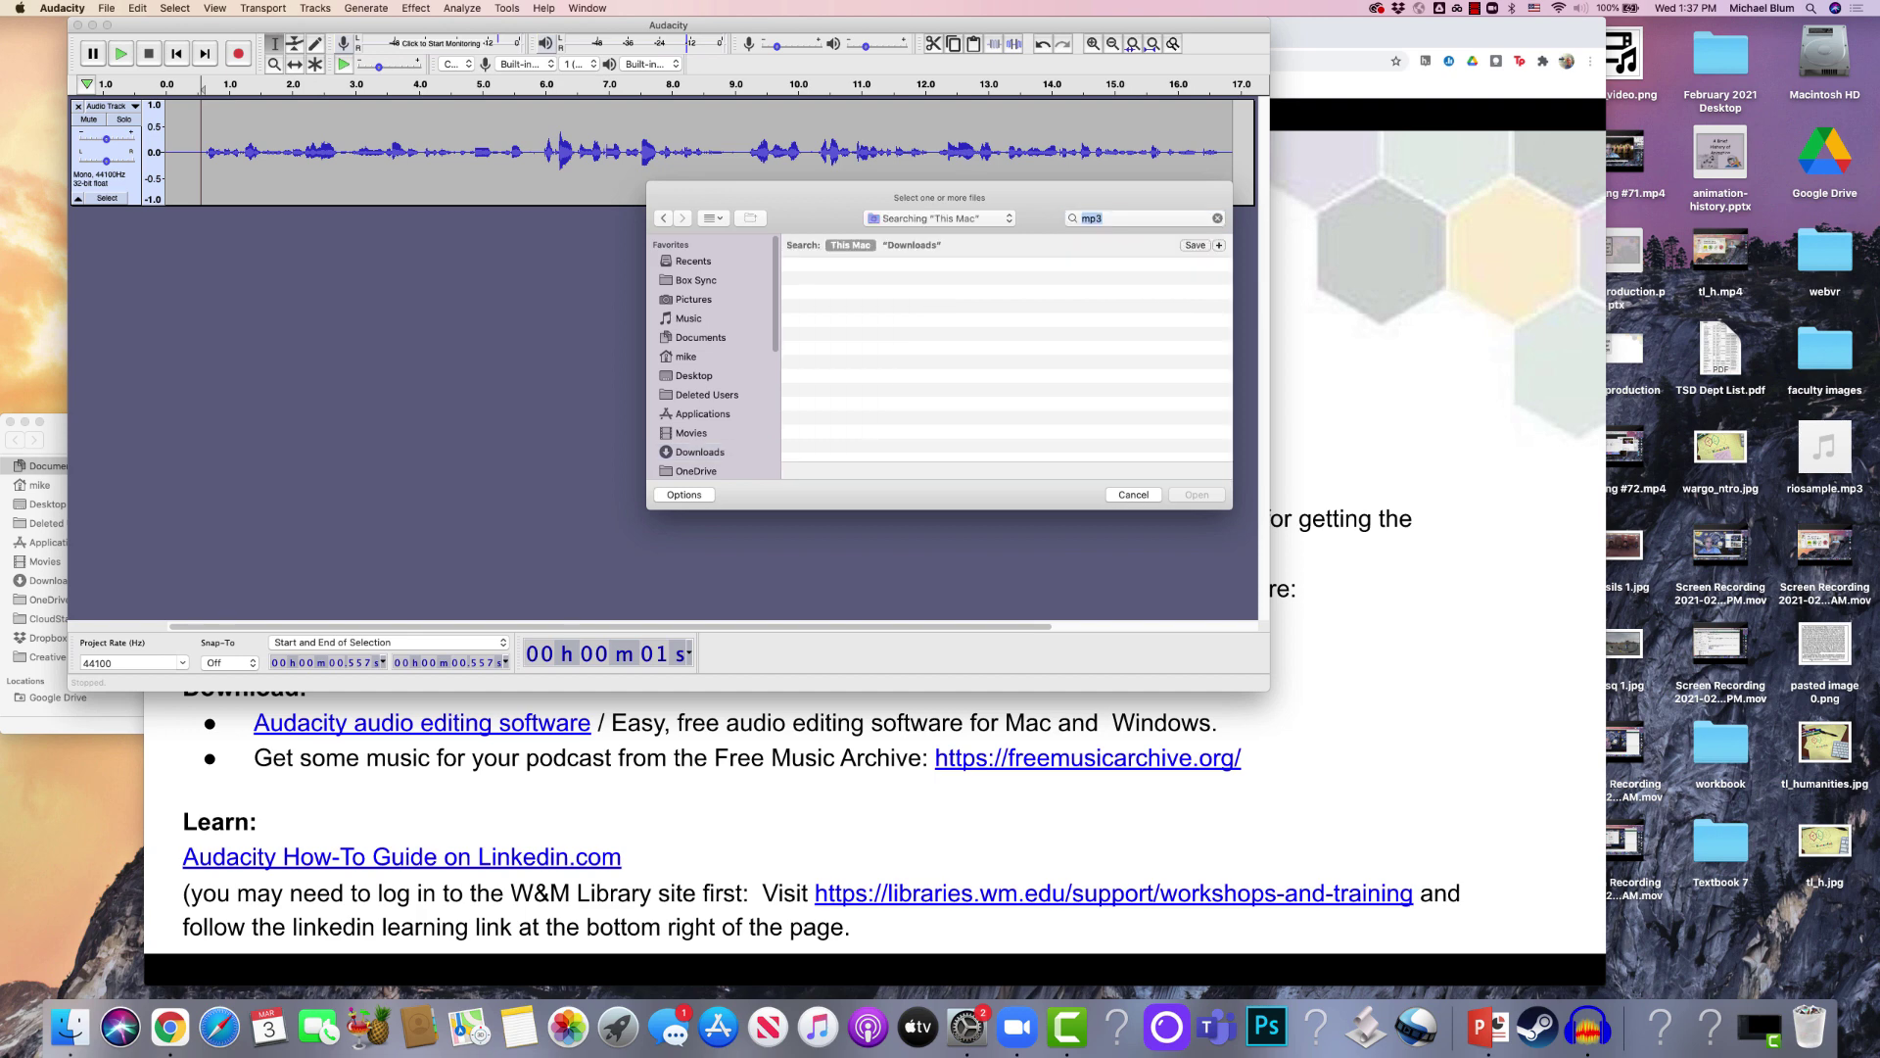
key("Return")
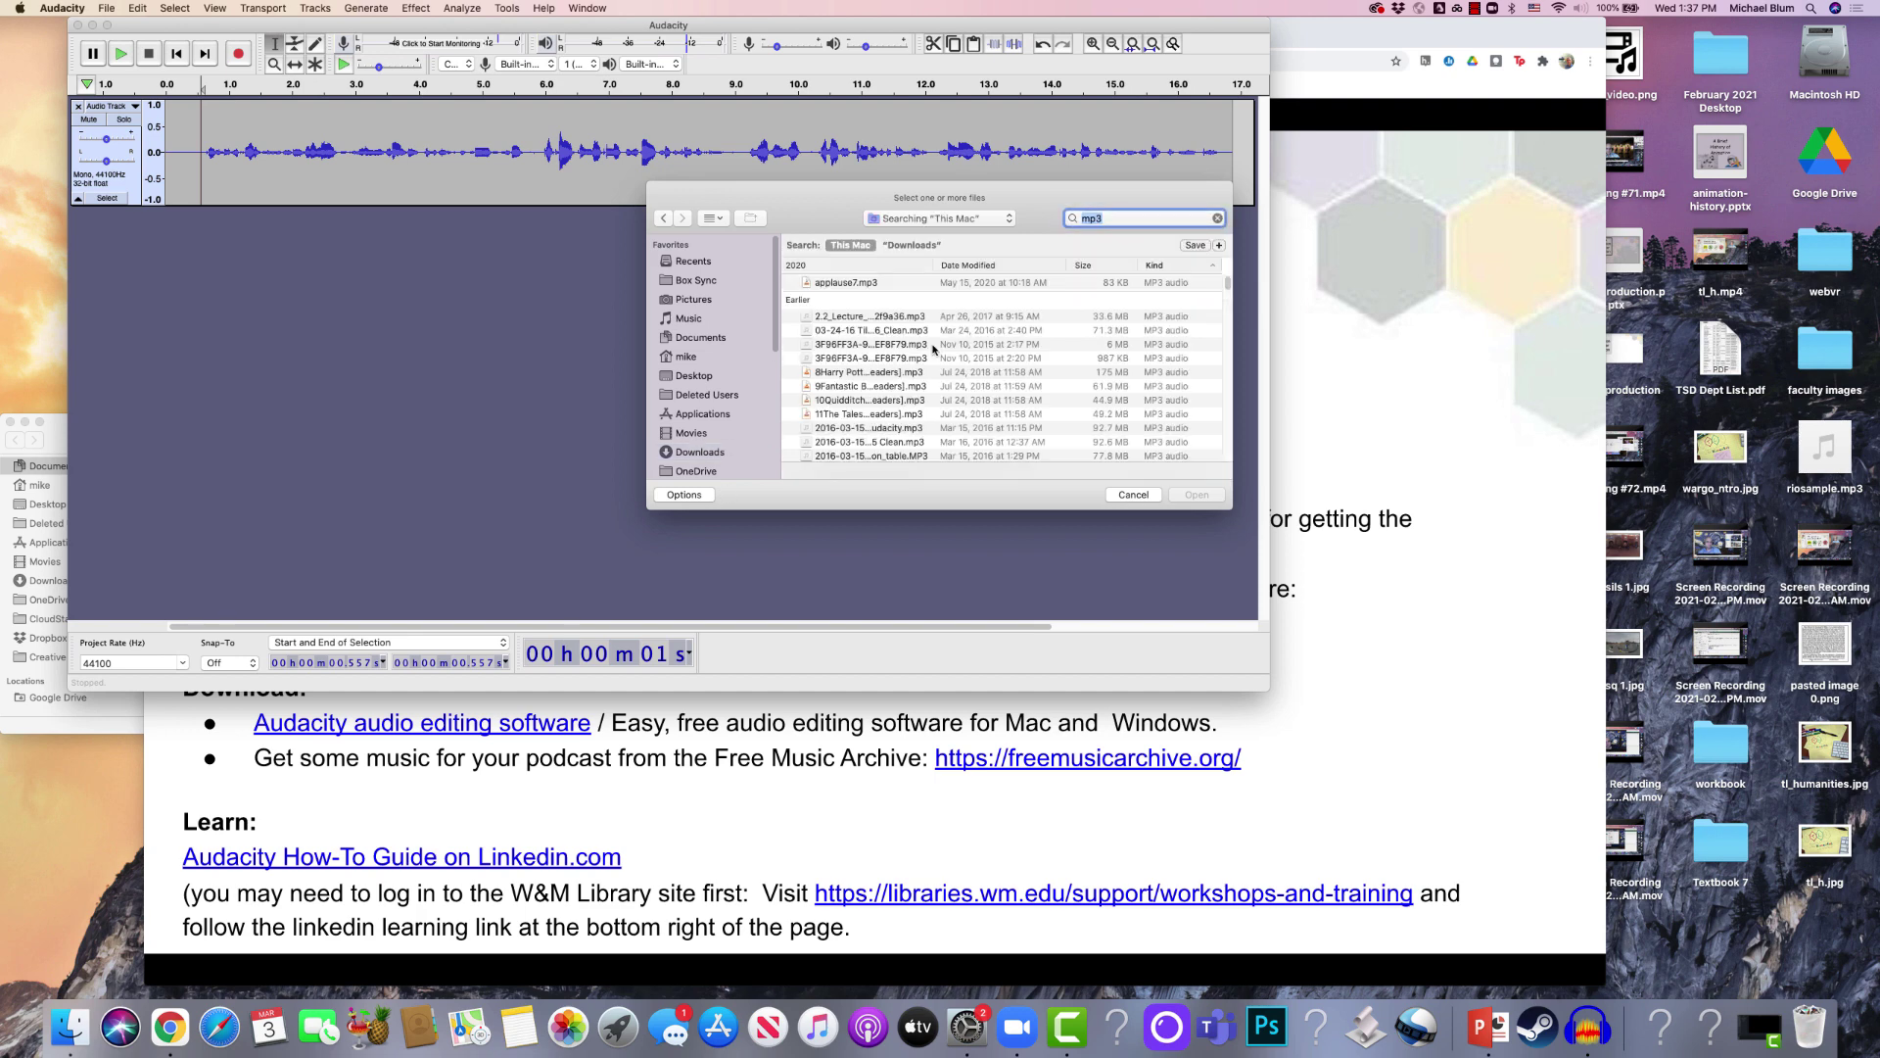
left_click(843, 284)
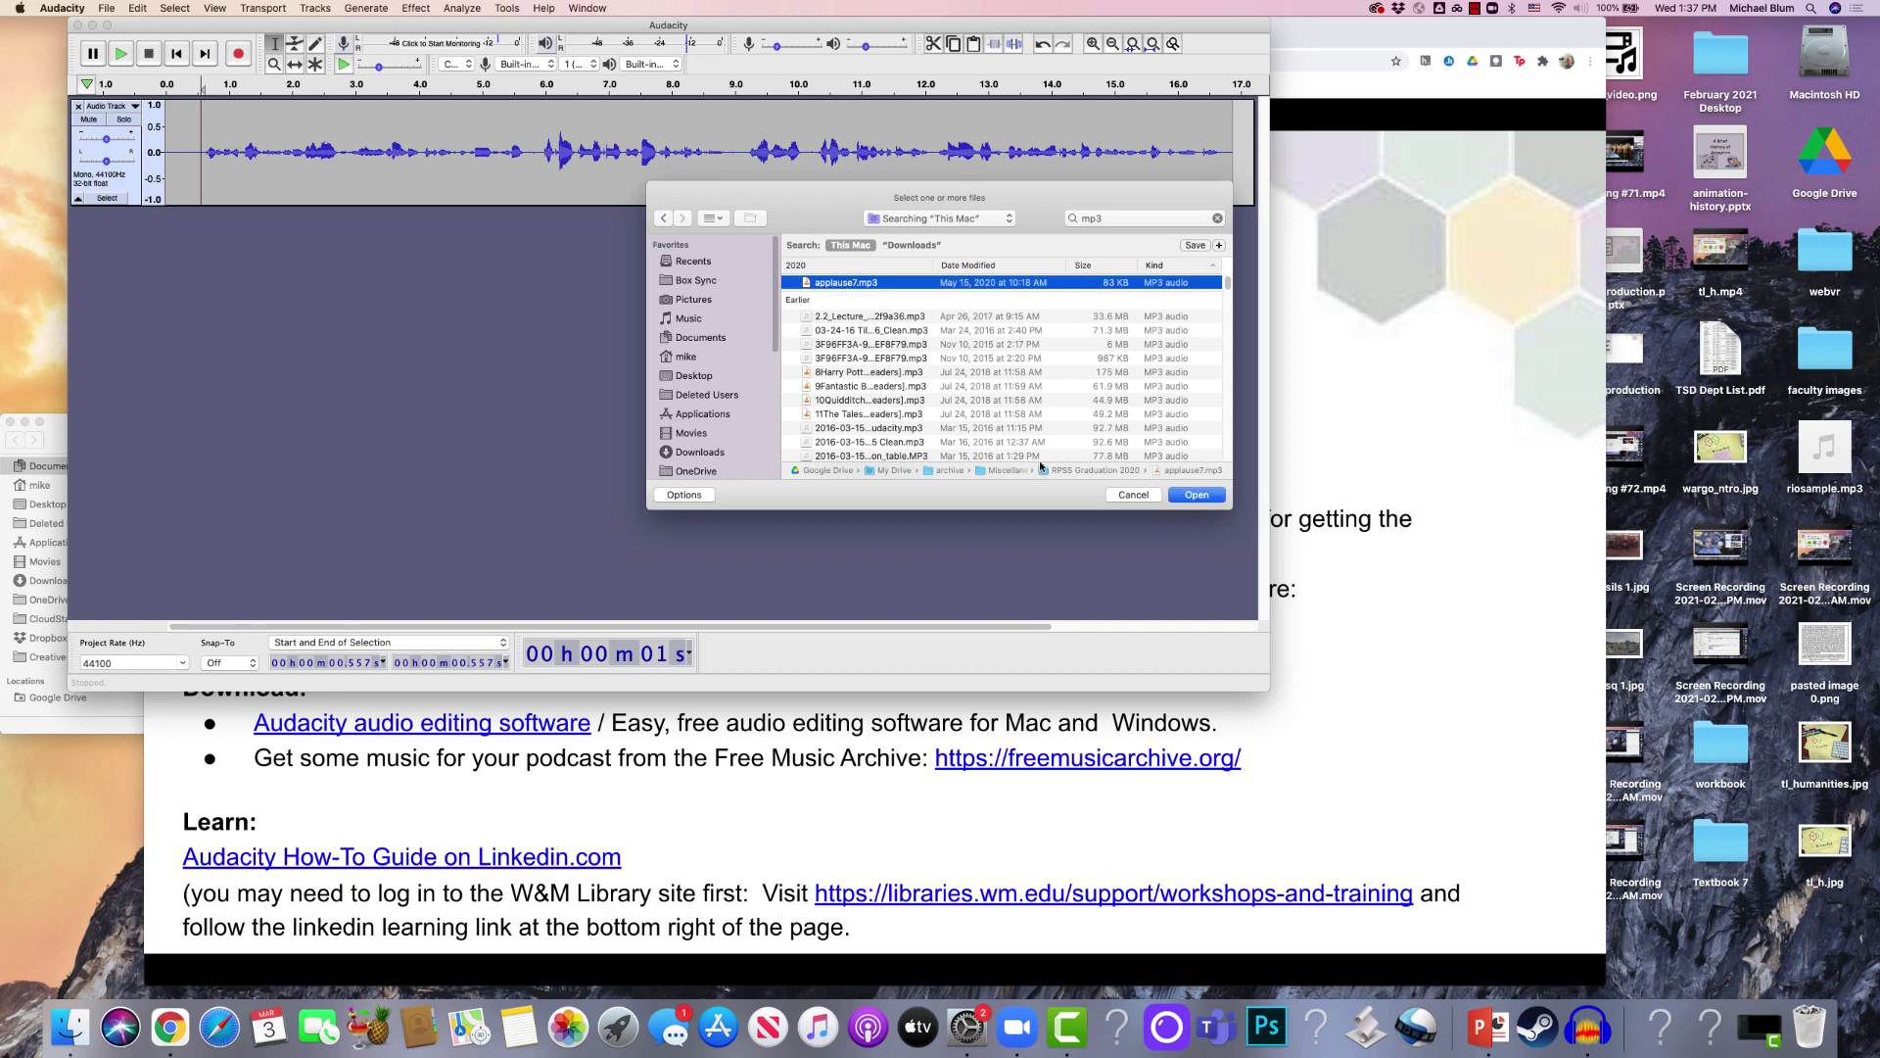
left_click(1202, 496)
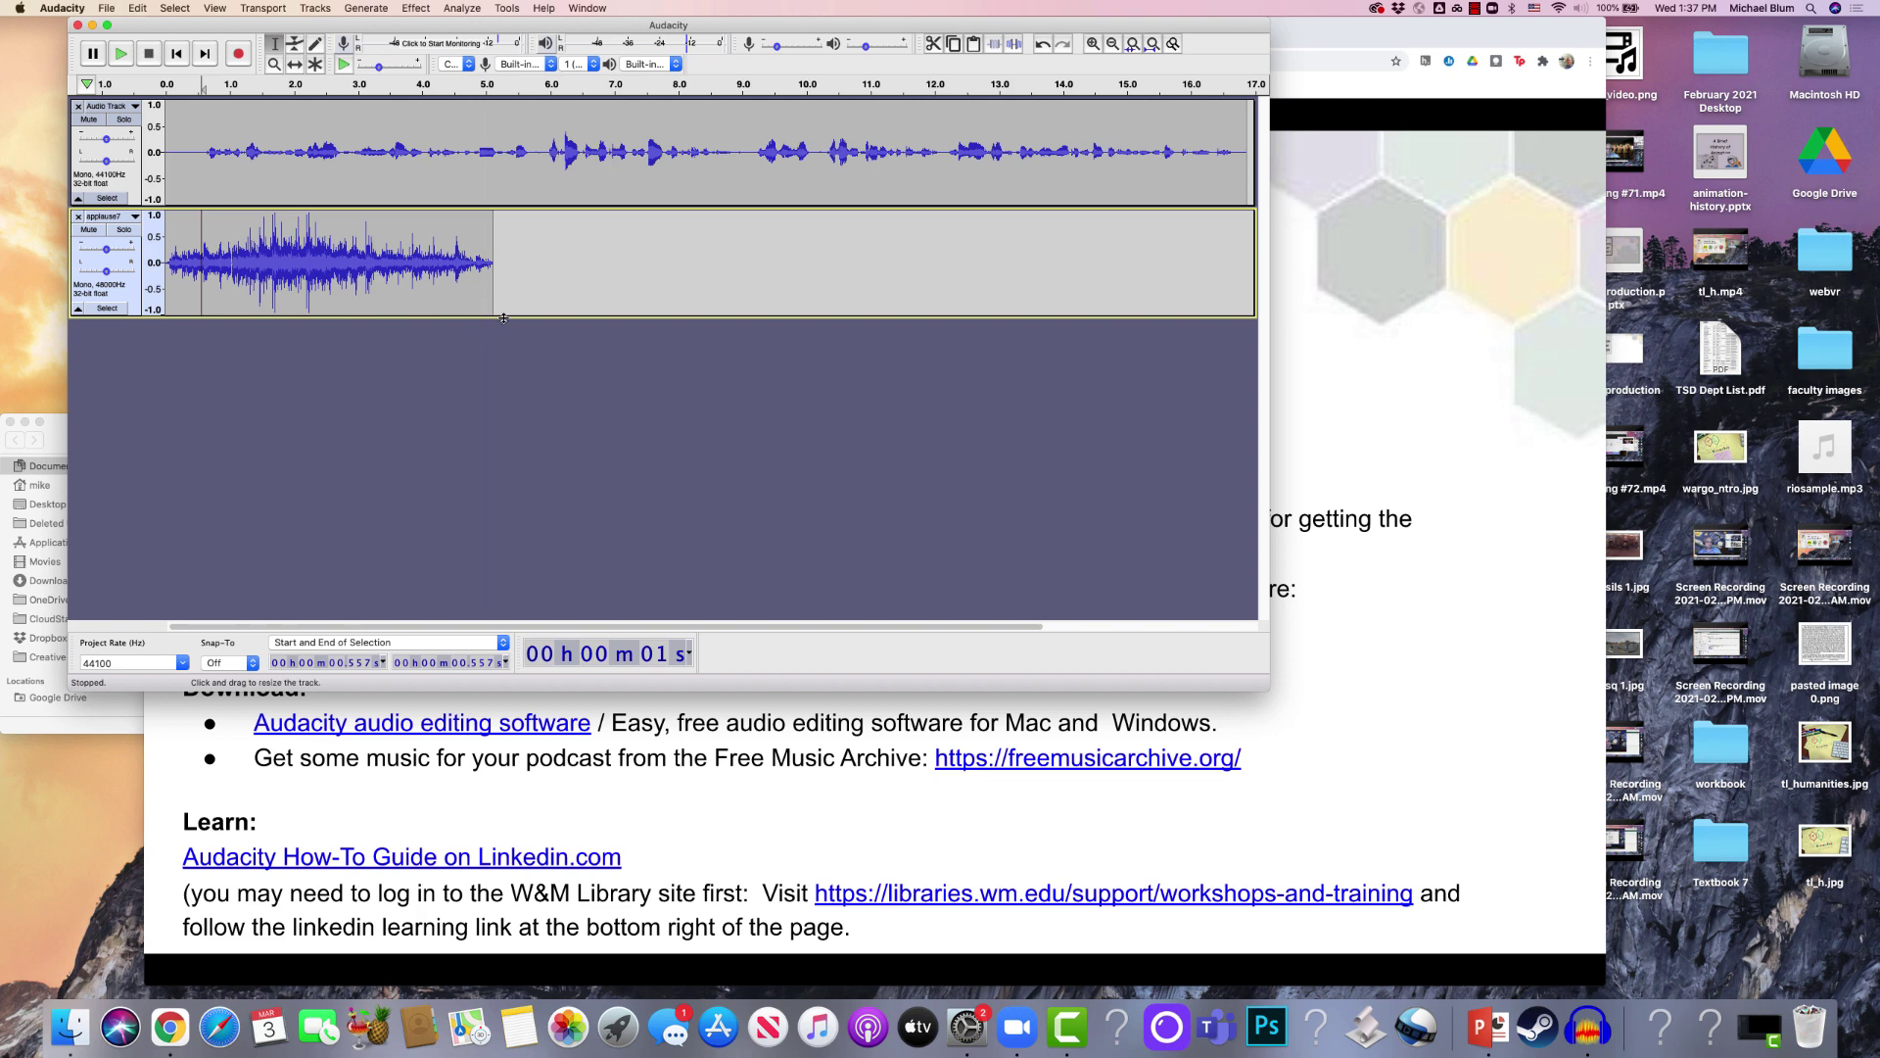
key("space")
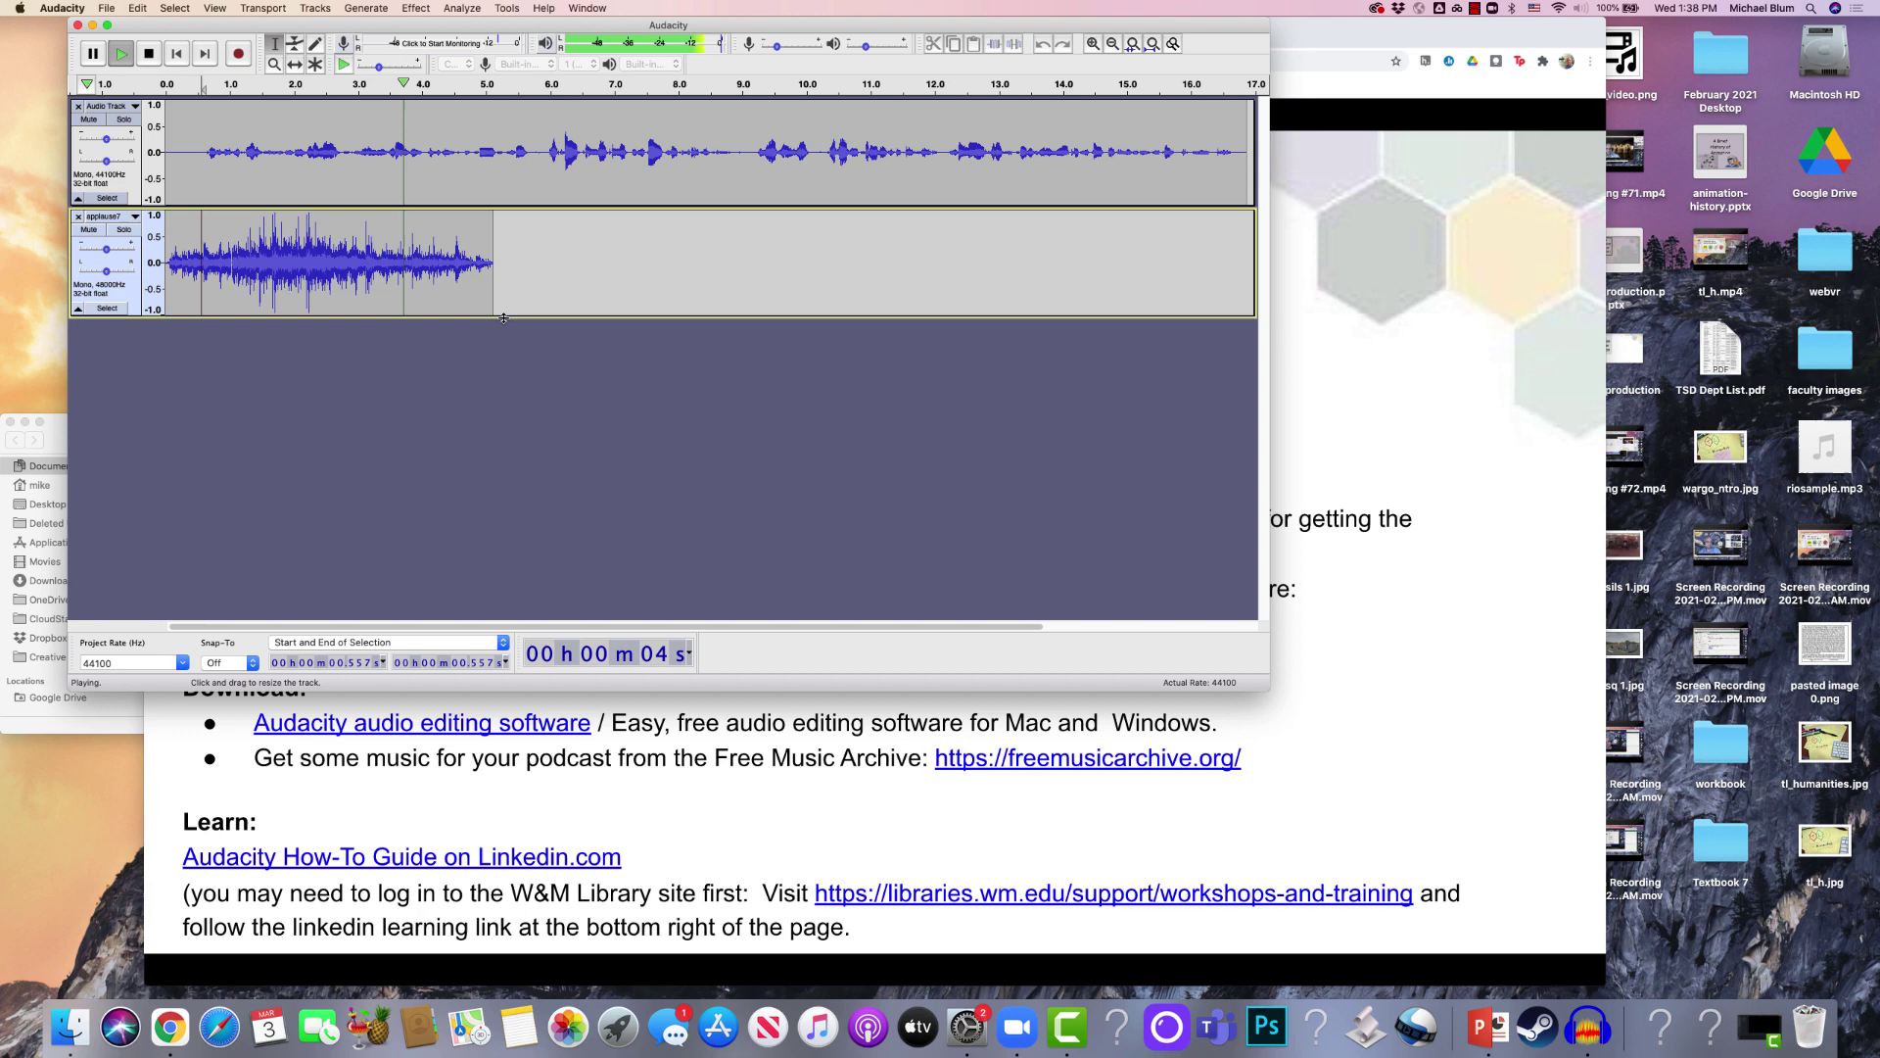
key("space")
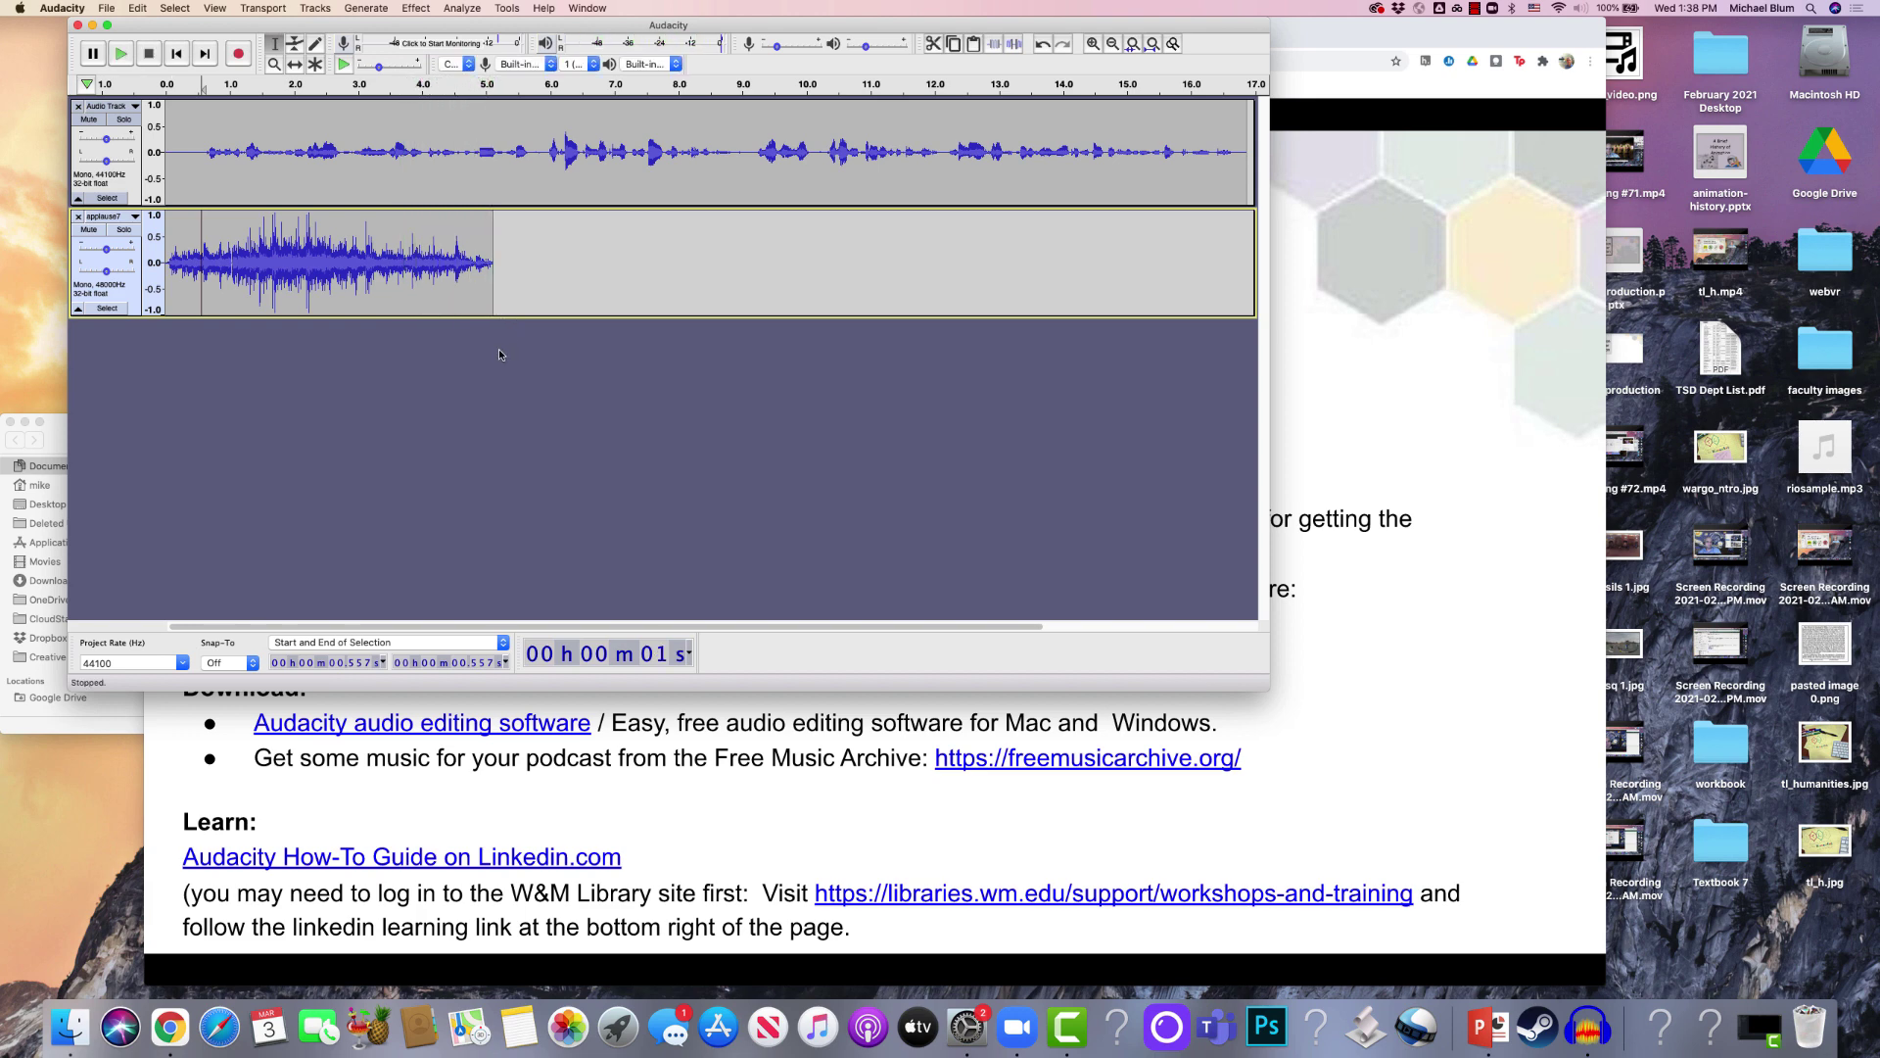
Slide the voice clip to start around 4.5 s, after the applause, and preview the result
left_click(294, 65)
left_click_drag(258, 147, 530, 153)
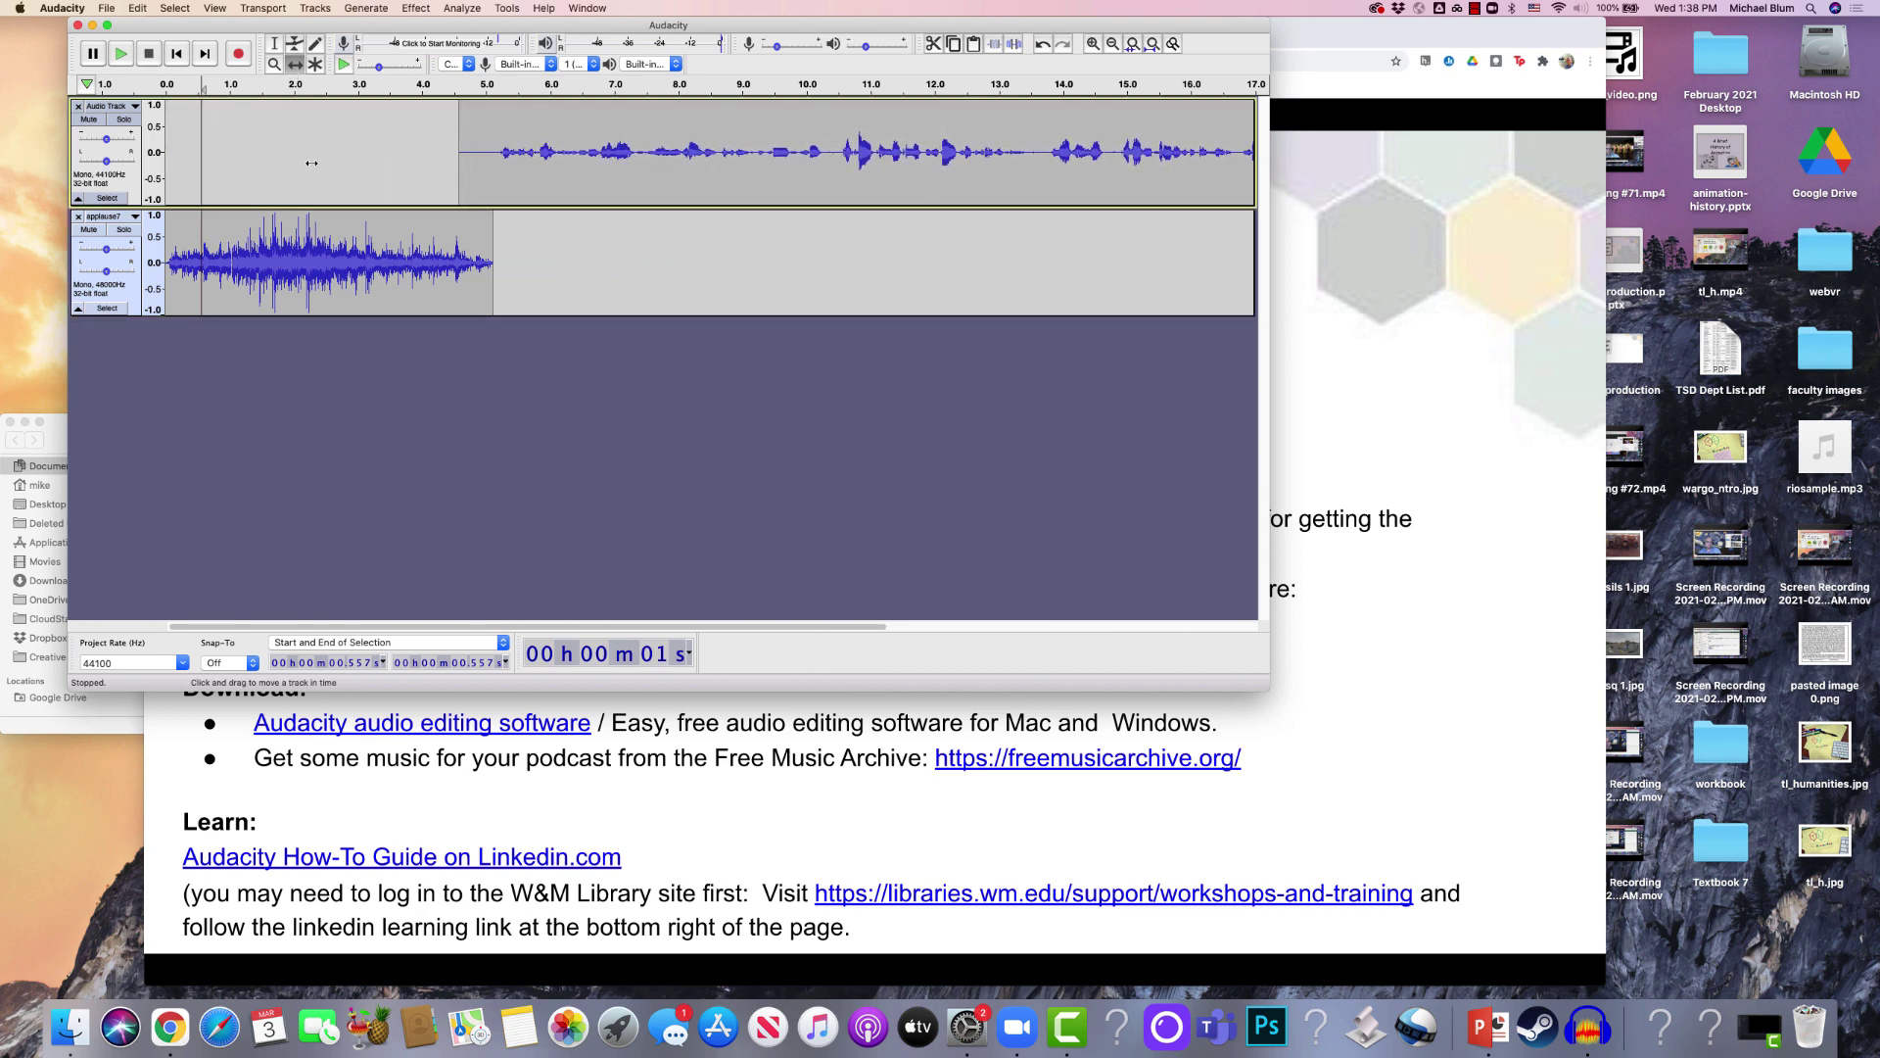
left_click(152, 90)
key("space")
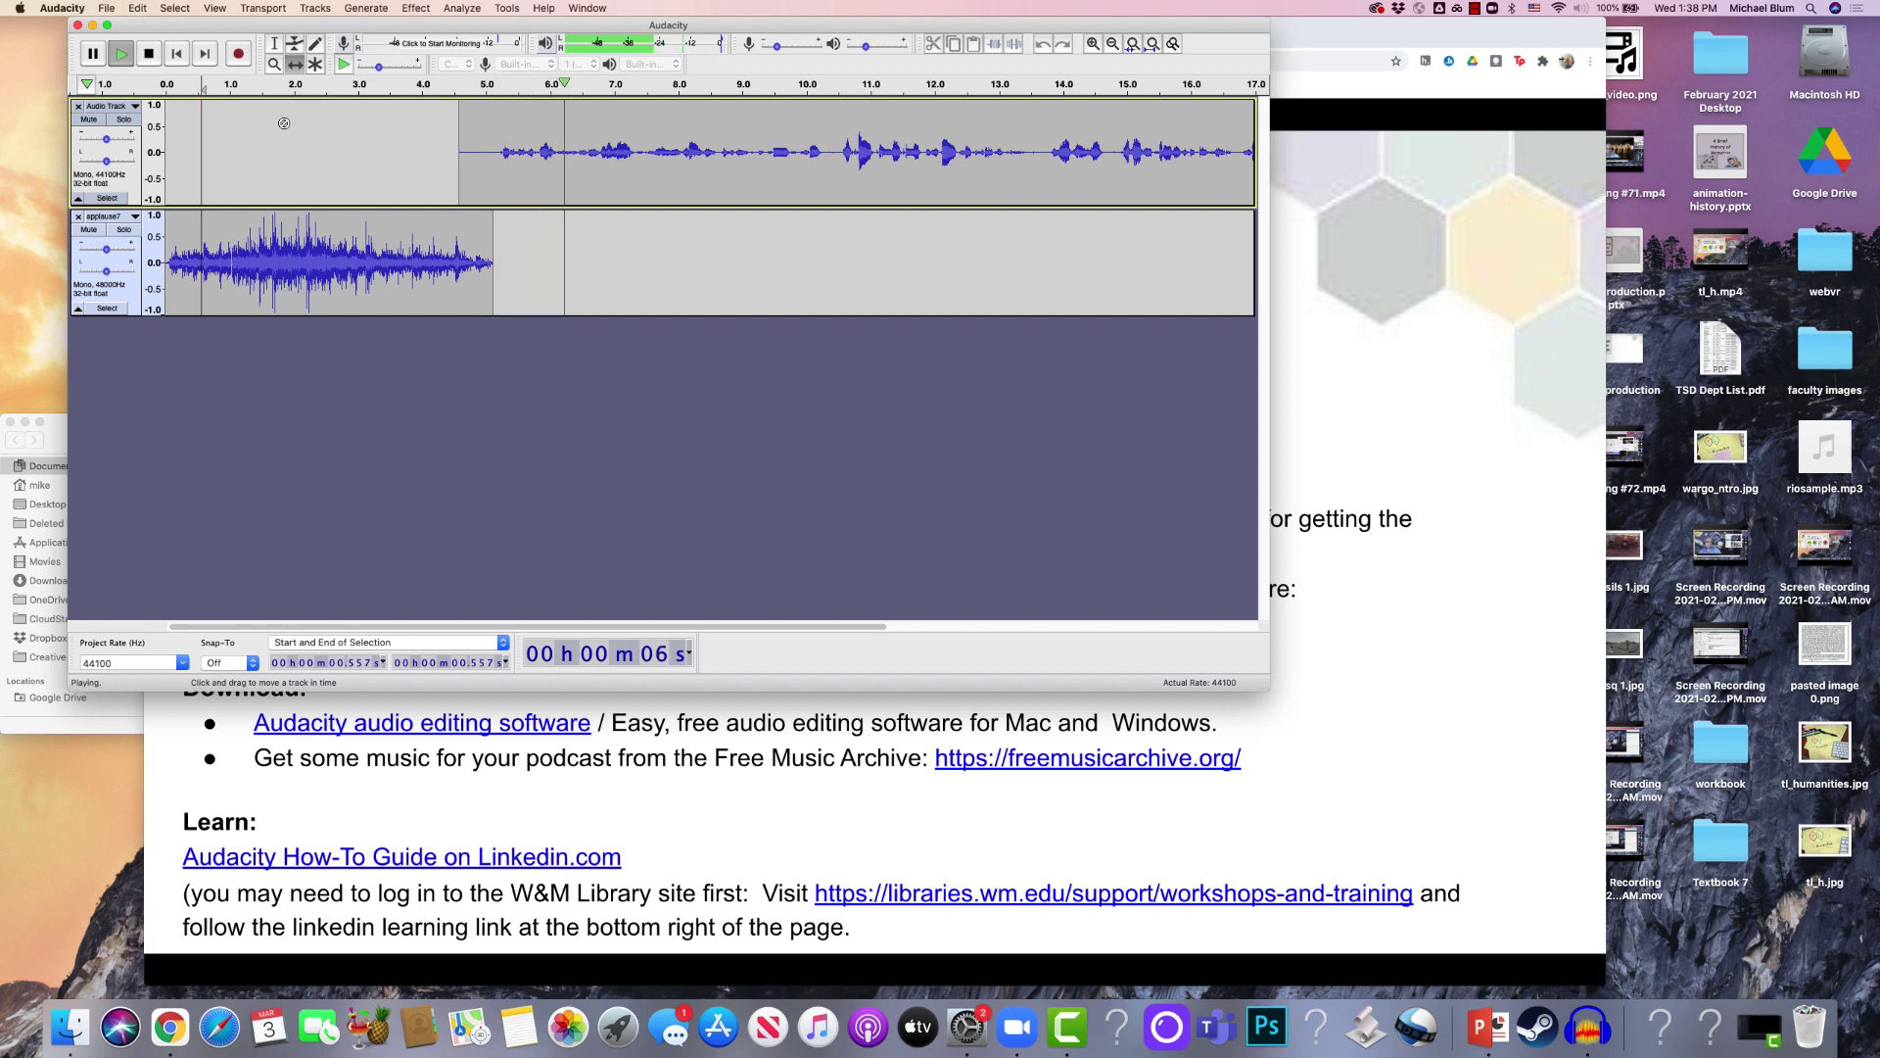
key("space")
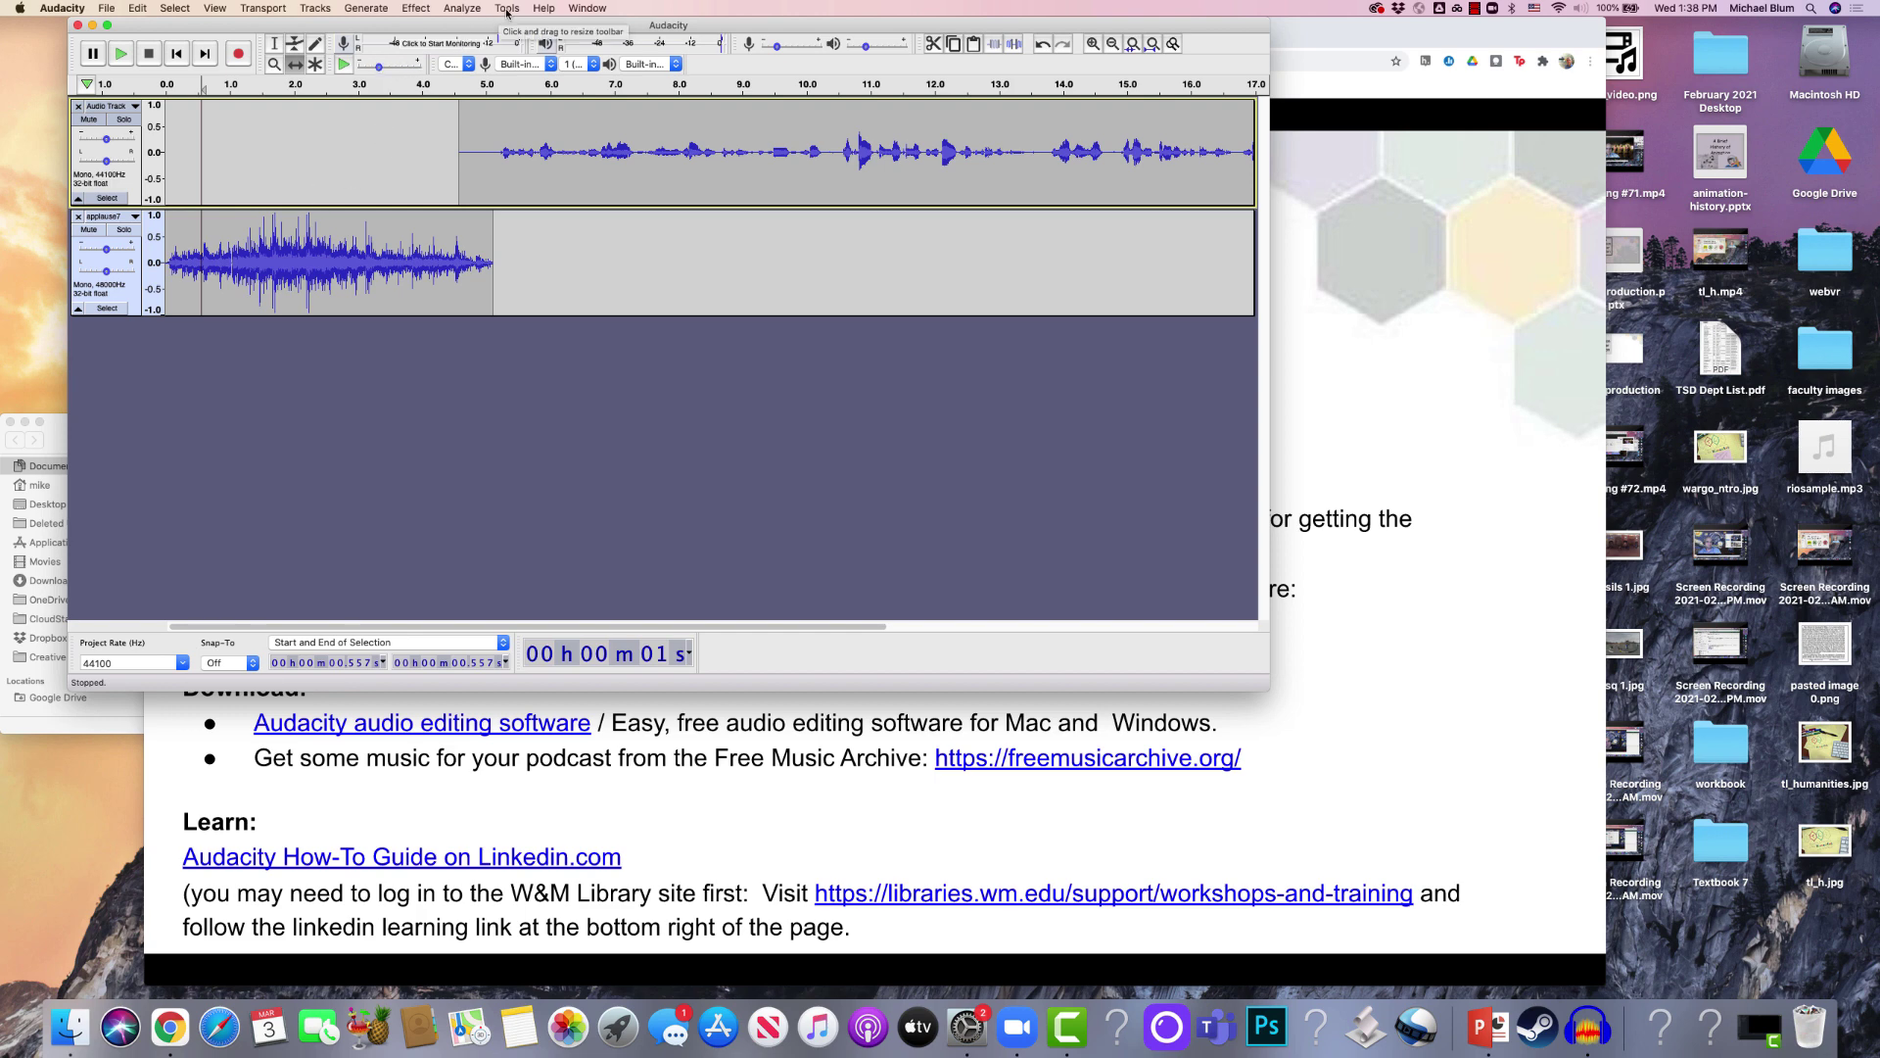
left_click(416, 9)
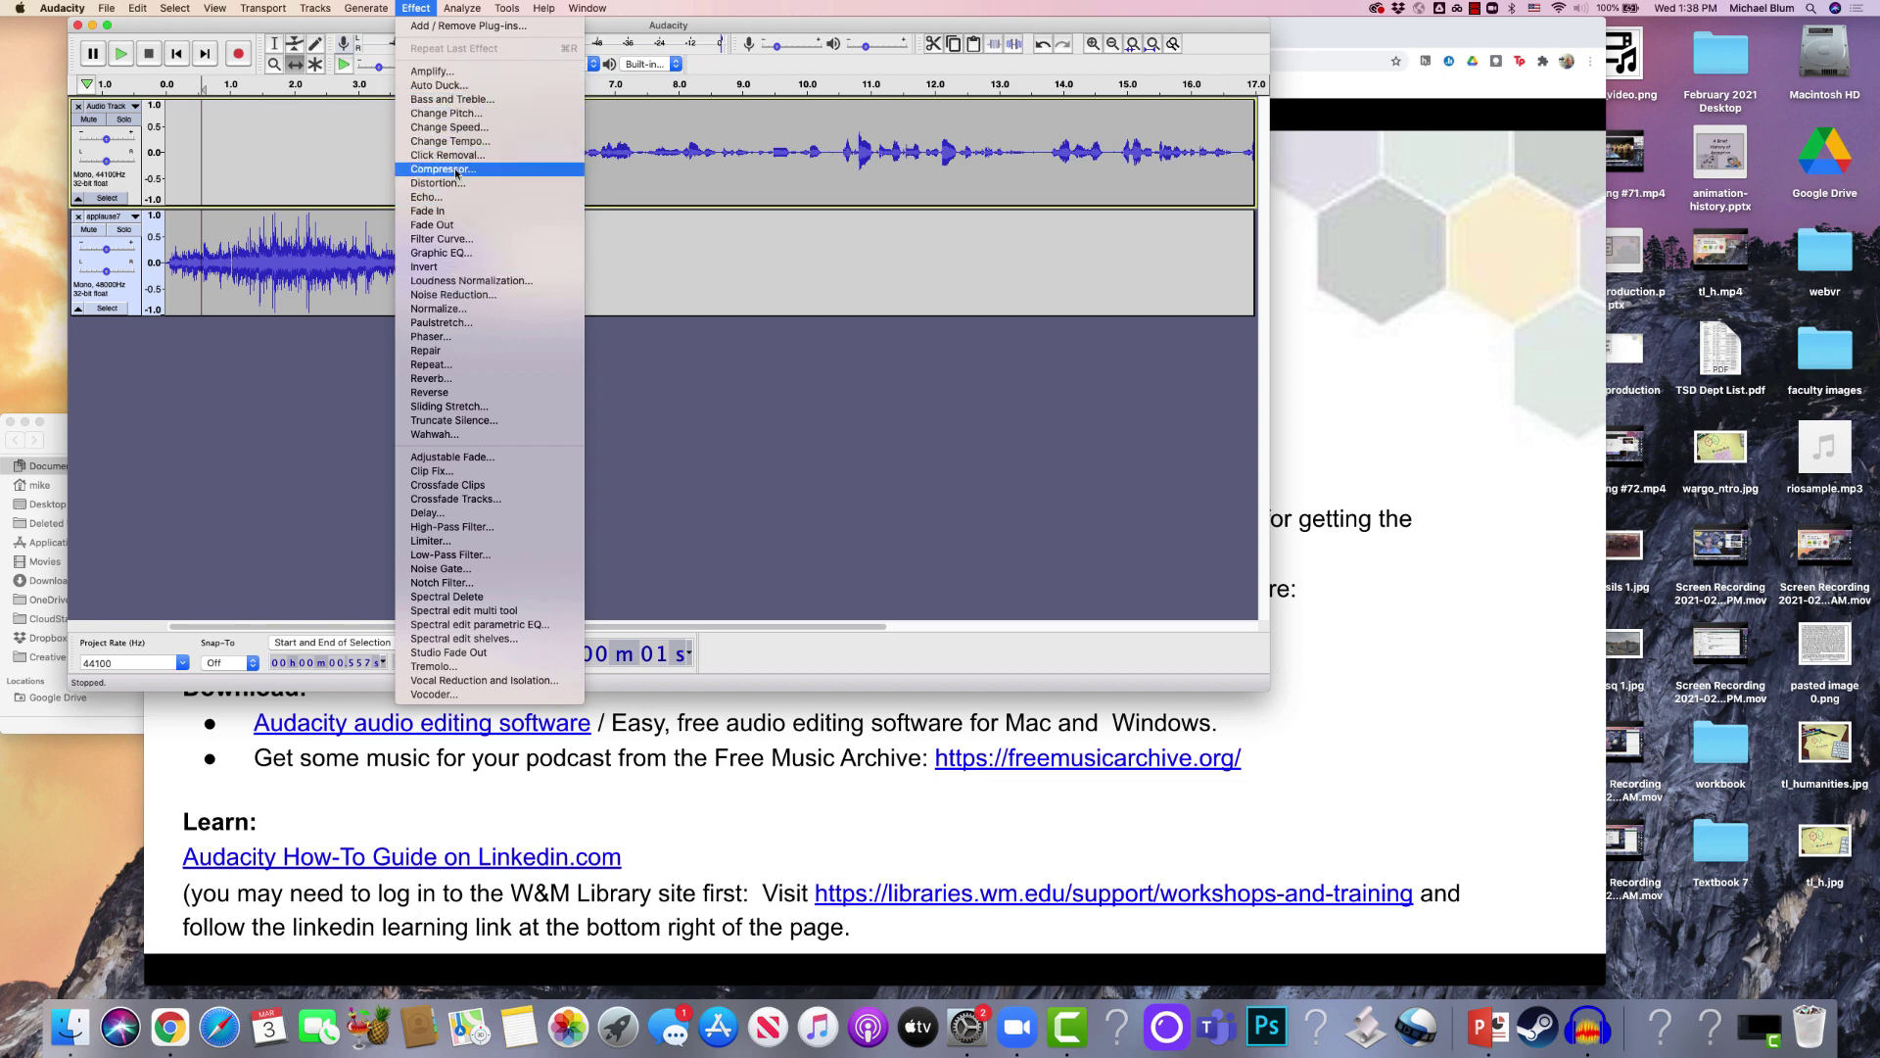
left_click(662, 362)
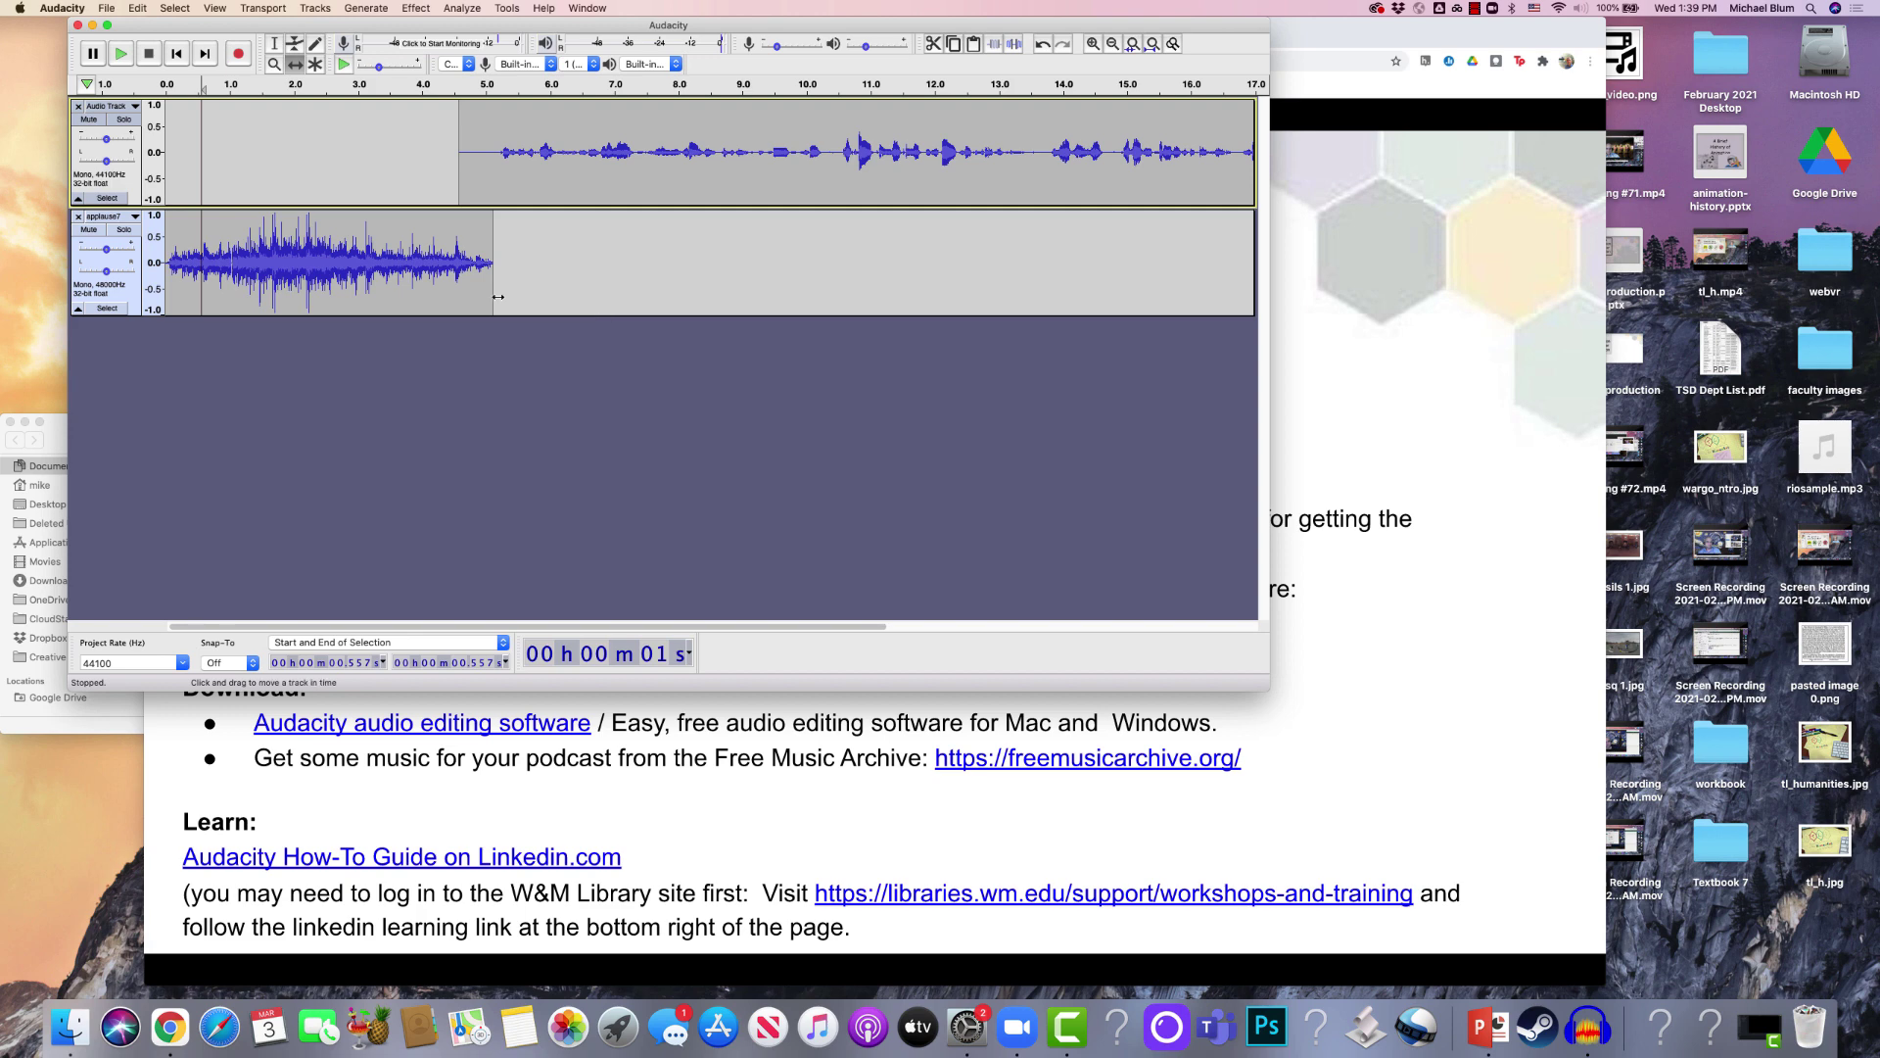
Review the MP3/WAV export options without exporting, then bring Camtasia 2018 to the front
left_click(107, 9)
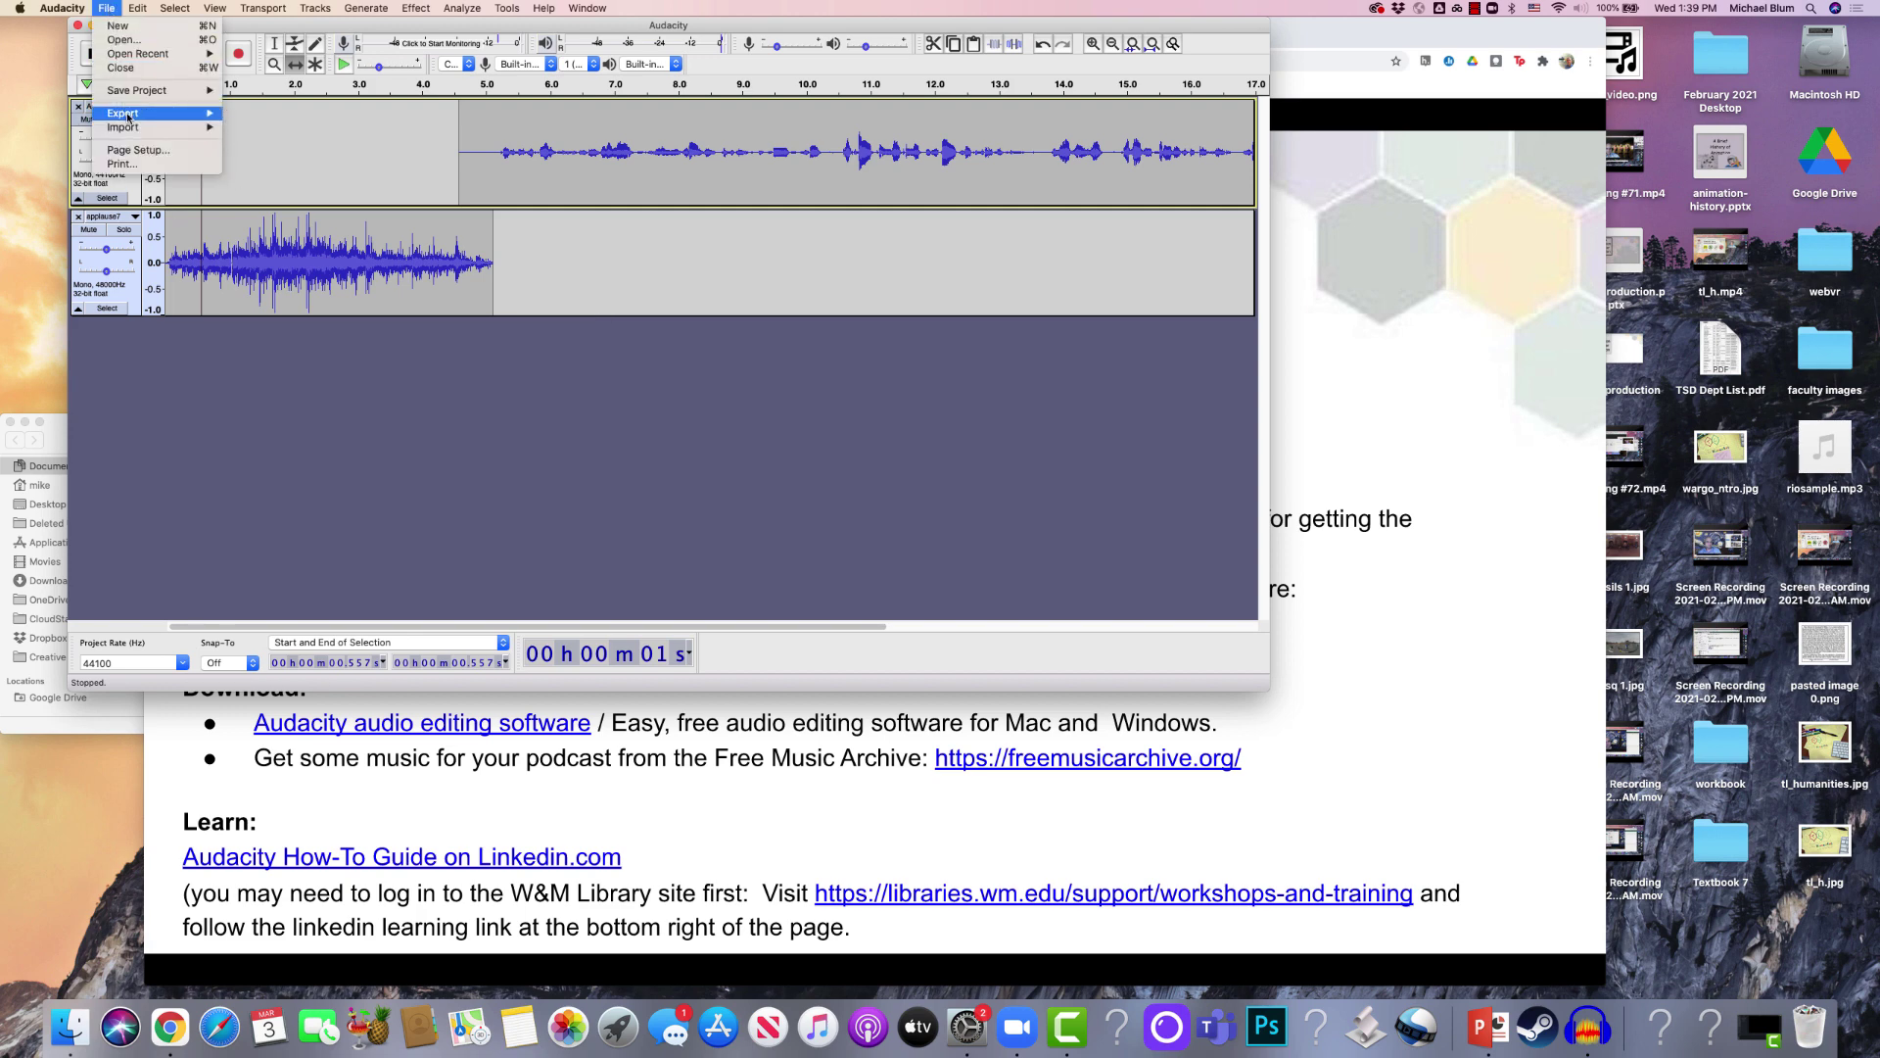
mouse_move(147, 113)
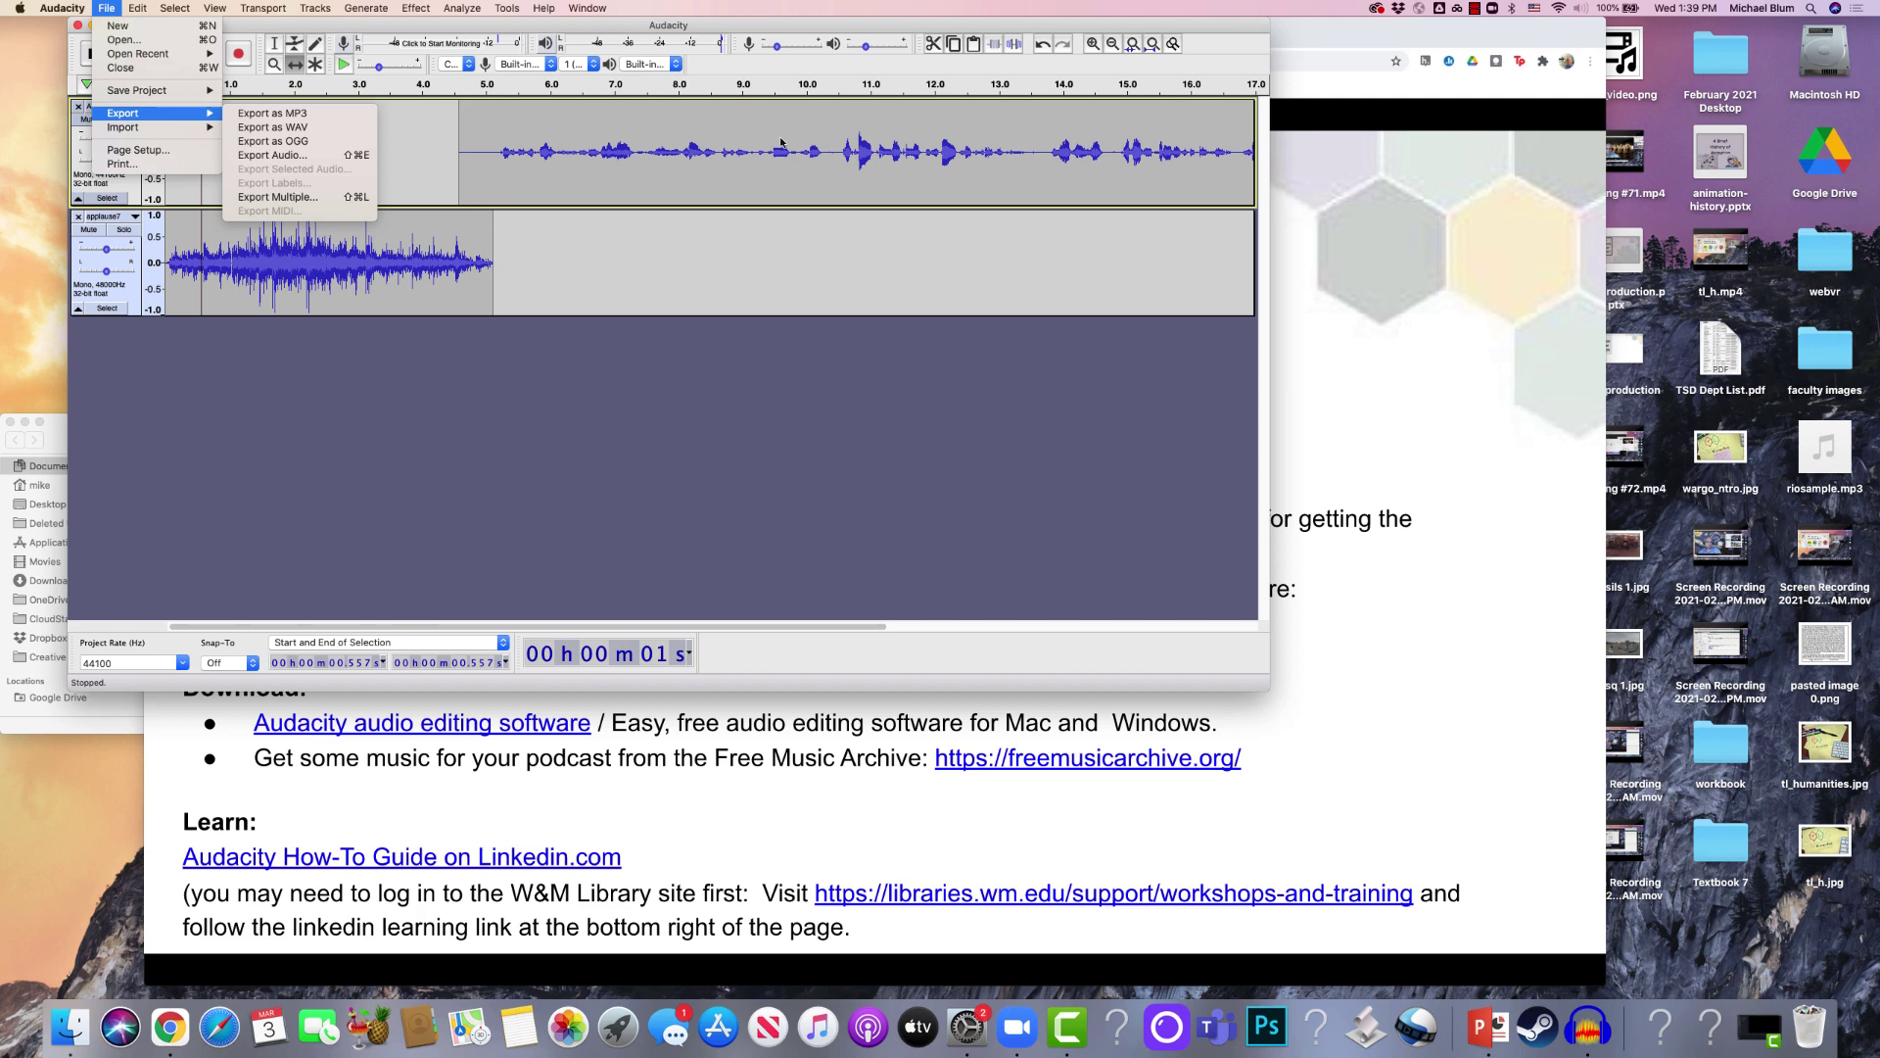
left_click(1060, 1024)
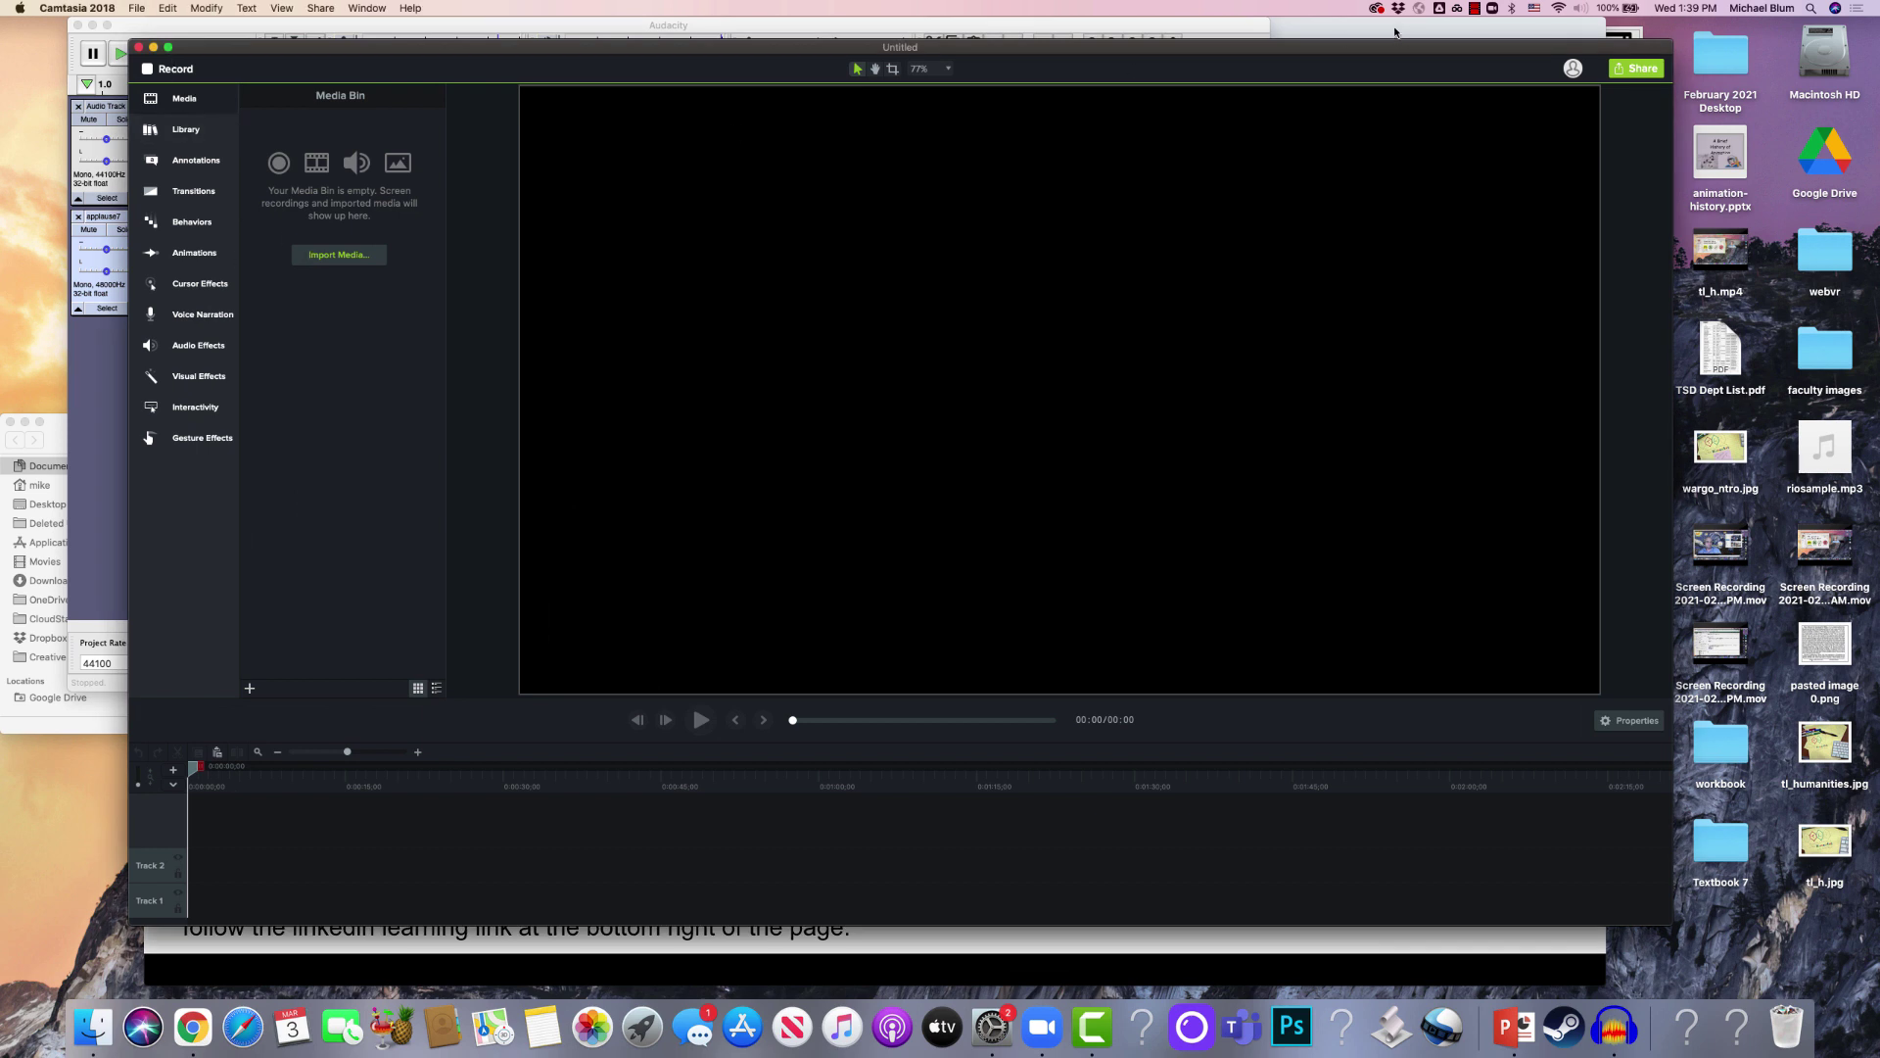
left_click(1474, 9)
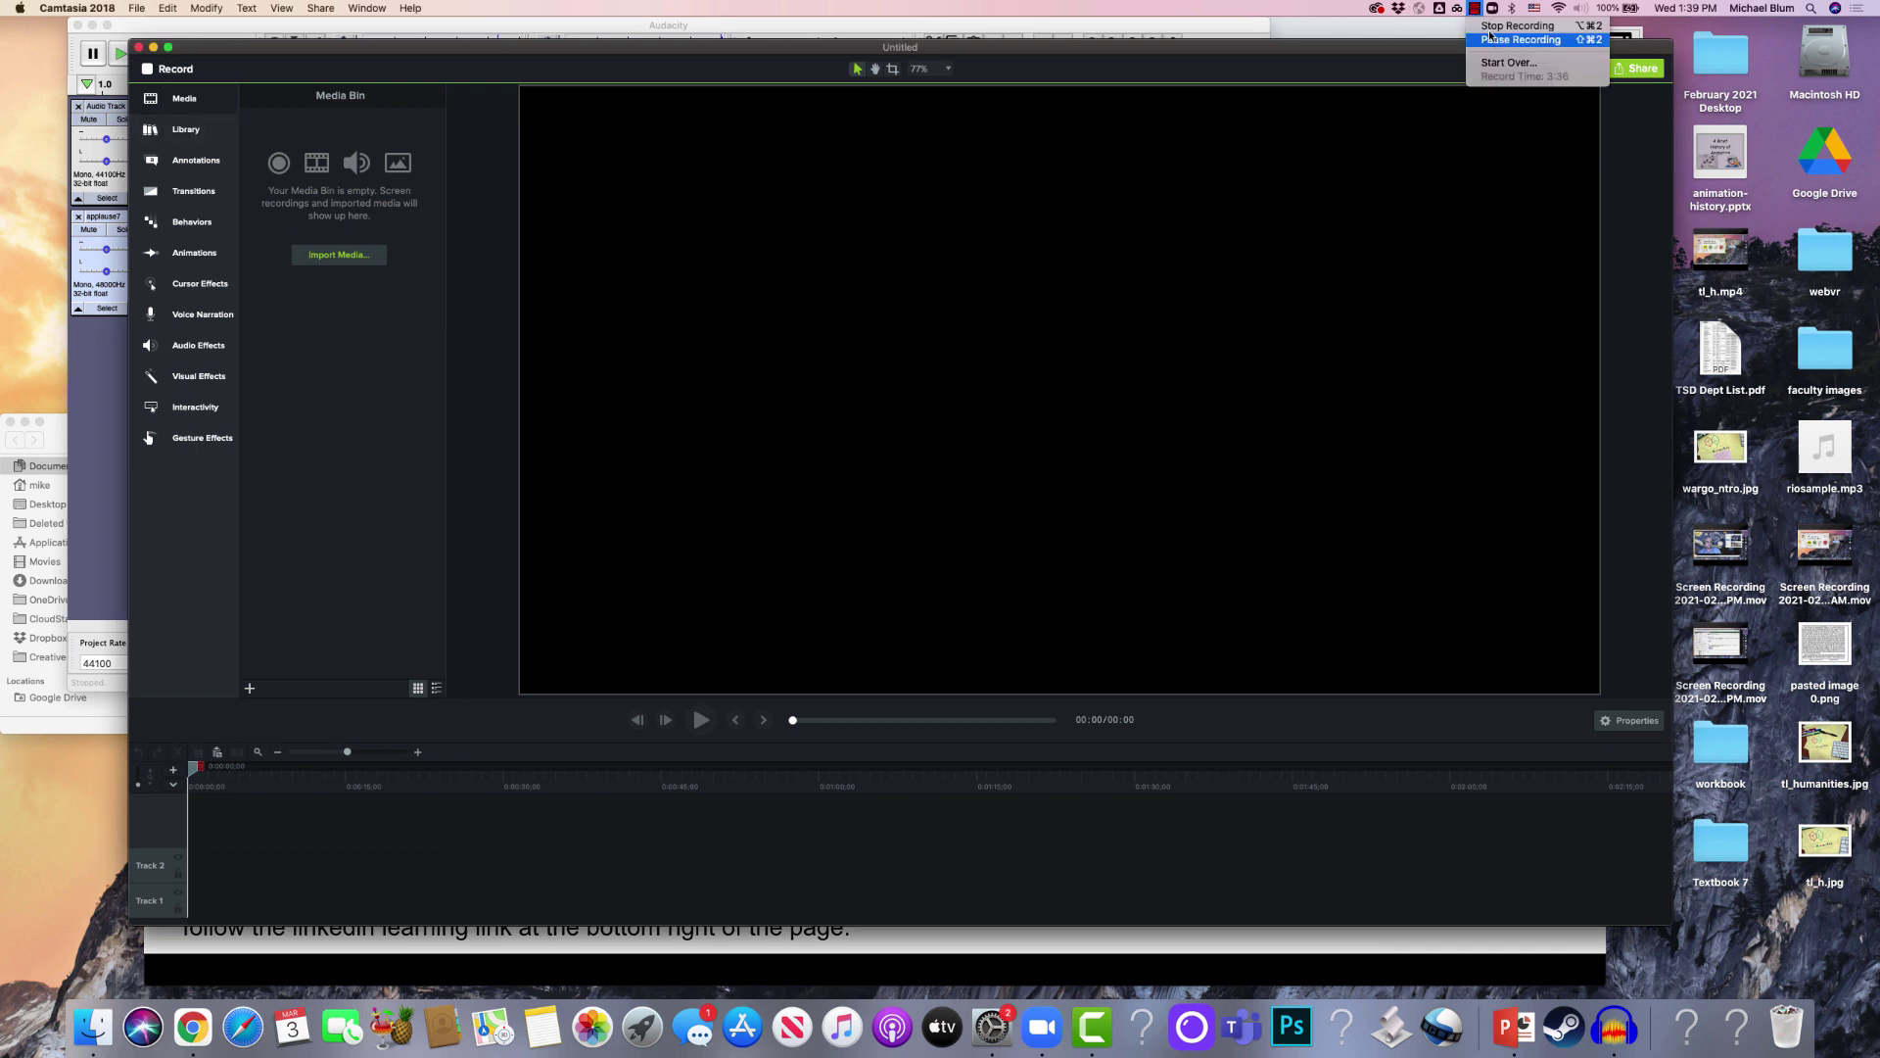